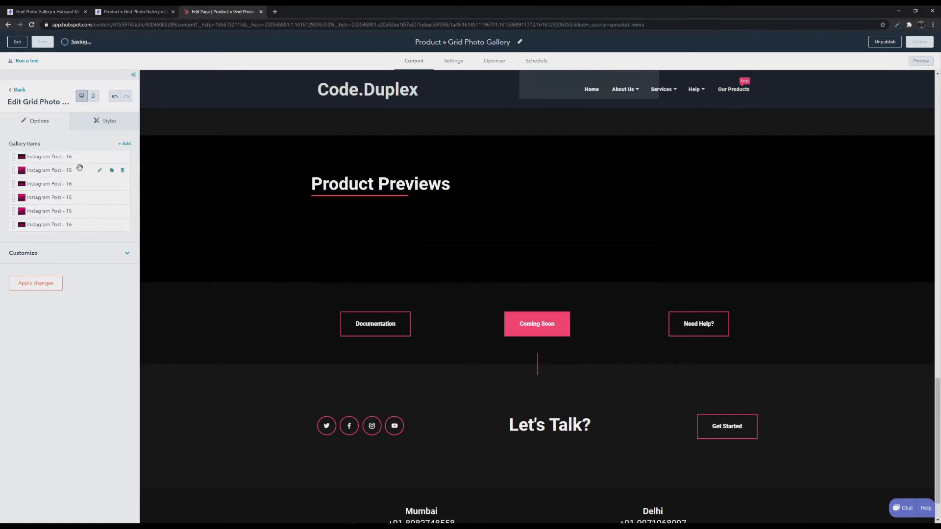
Apply the edited gallery items to the grid photo gallery under Product Previews.
{"action": "left_click", "coordinate": [42, 284]}
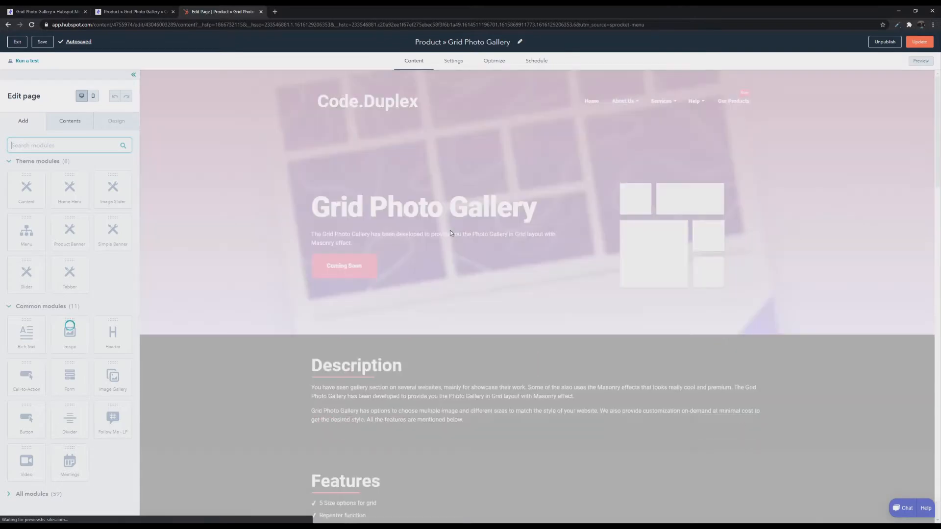
{"action": "scroll", "coordinate": [478, 266], "scroll_direction": "down", "scroll_amount": 20}
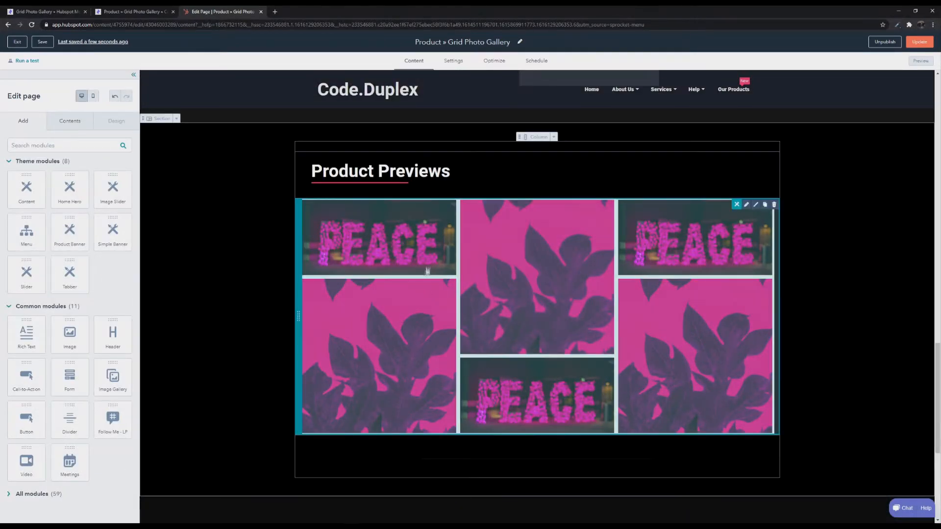
Set the photo gallery's border color to 000000 and border thickness to 2, and apply the changes.
{"action": "left_click", "coordinate": [429, 264]}
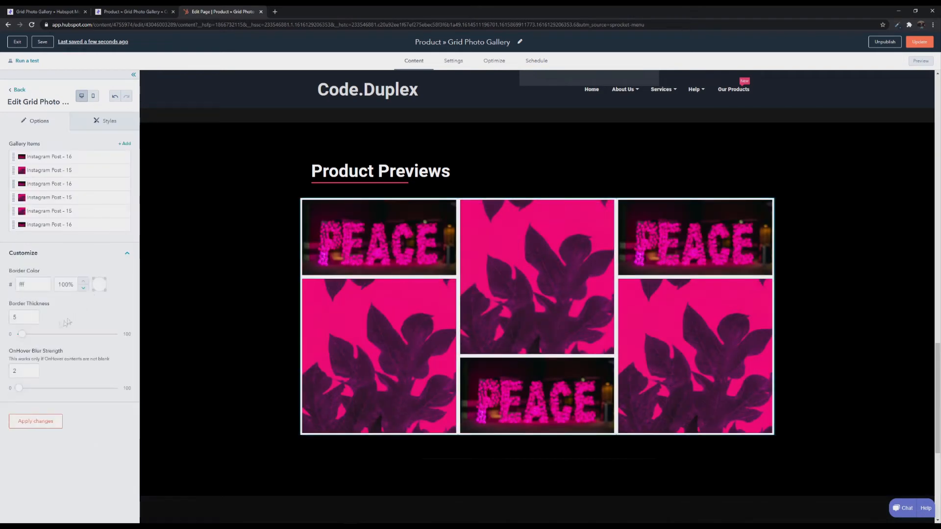
{"action": "left_click", "coordinate": [100, 287]}
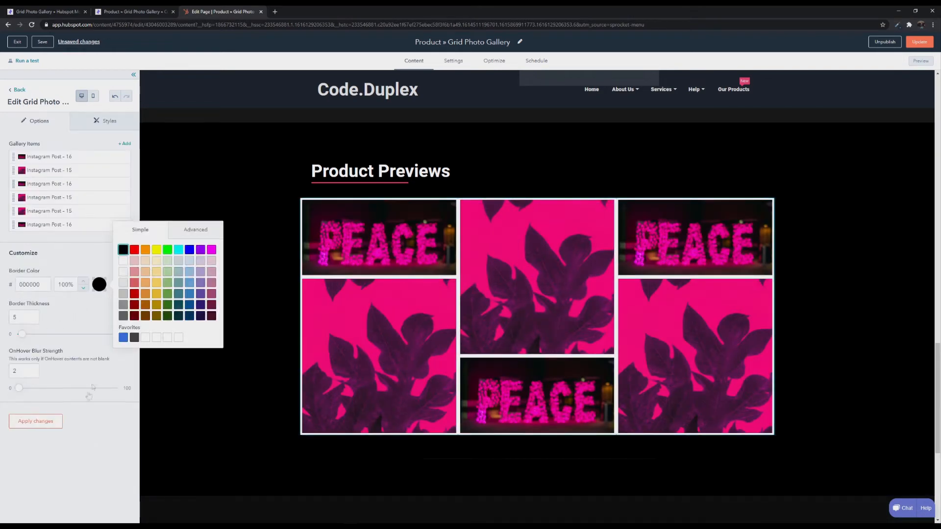
{"action": "double_click", "coordinate": [14, 318]}
{"action": "type", "text": "2"}
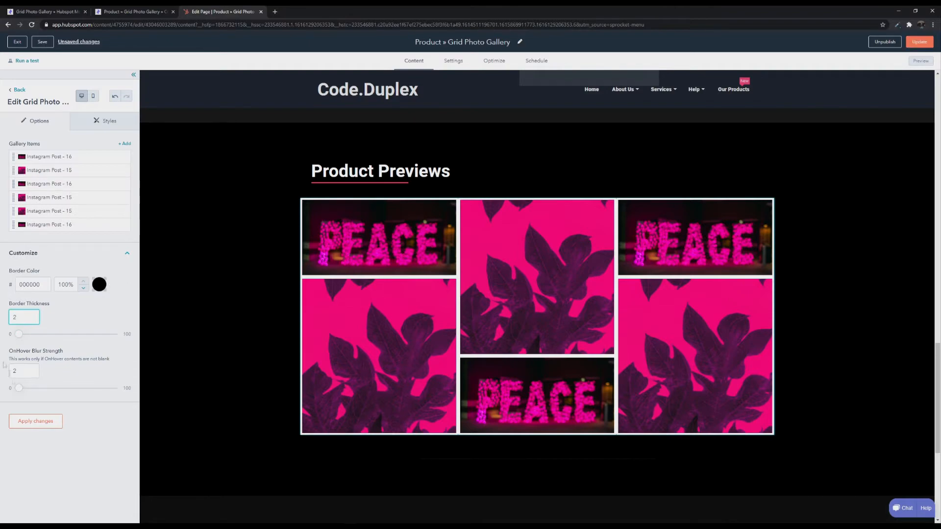
{"action": "left_click", "coordinate": [35, 421]}
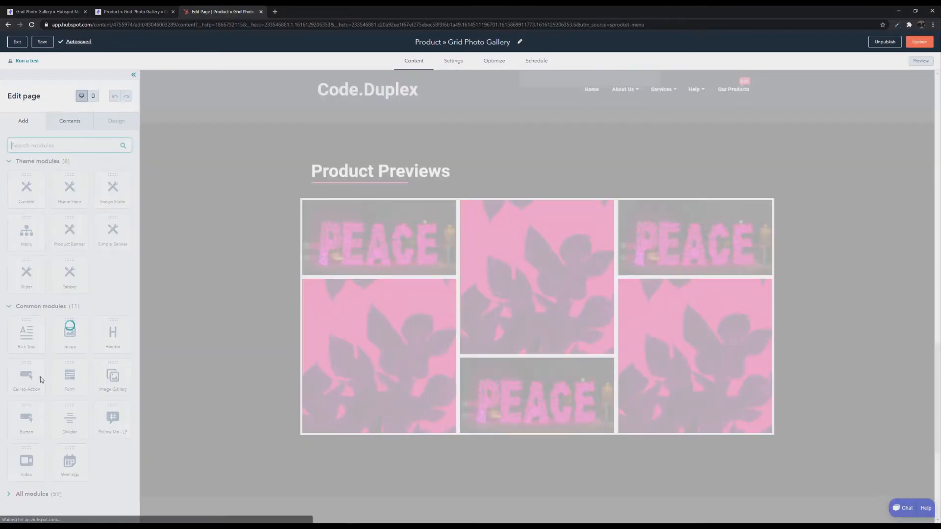
Replace the second gallery item's image with the smoothie jar photo Instagram Post - 13.
{"action": "scroll", "coordinate": [456, 357], "scroll_direction": "down", "scroll_amount": 20}
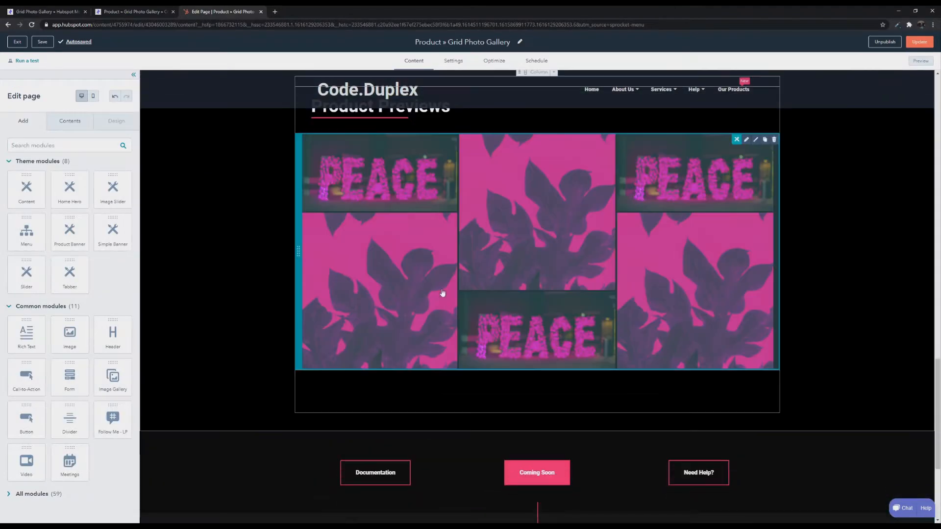
{"action": "left_click", "coordinate": [441, 294]}
{"action": "left_click", "coordinate": [83, 175]}
{"action": "left_click", "coordinate": [67, 246]}
{"action": "left_click", "coordinate": [871, 350]}
{"action": "left_click", "coordinate": [42, 146]}
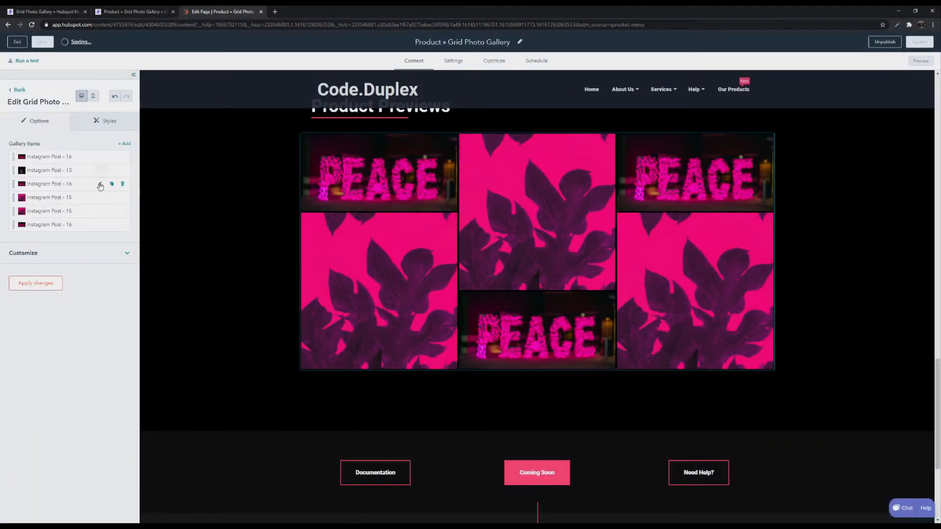
Replace the third gallery item's image with Instagram Post - 17 and the fourth item's image with Instagram Post - 14.
{"action": "left_click", "coordinate": [82, 187]}
{"action": "left_click", "coordinate": [66, 245]}
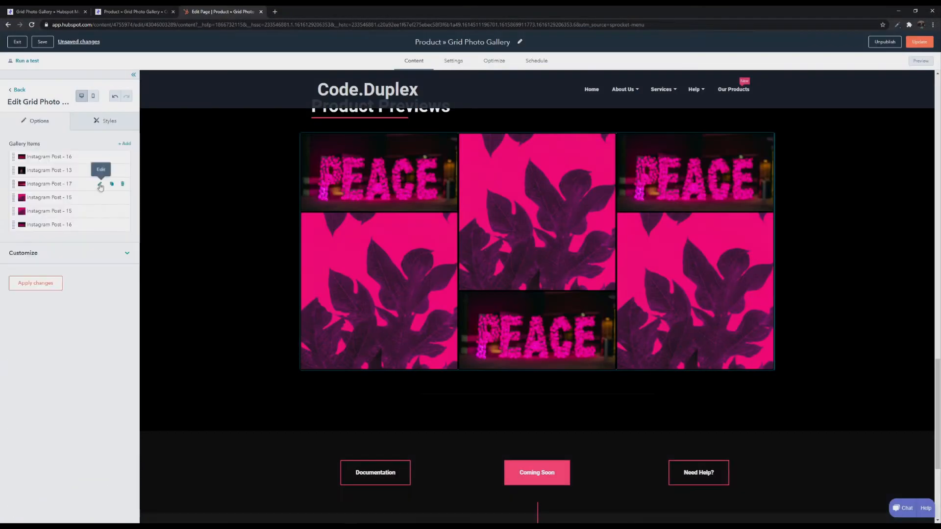
{"action": "left_click", "coordinate": [100, 185]}
{"action": "left_click", "coordinate": [67, 245]}
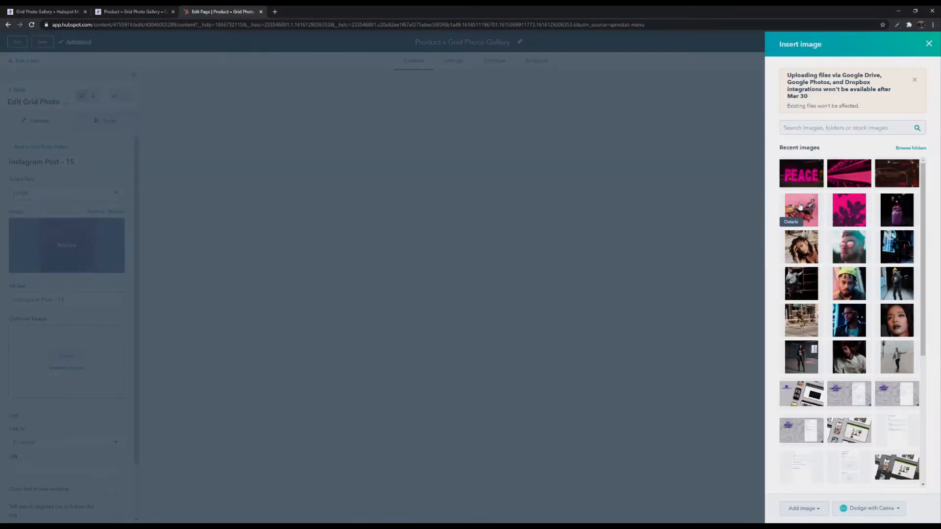
{"action": "left_click", "coordinate": [800, 208]}
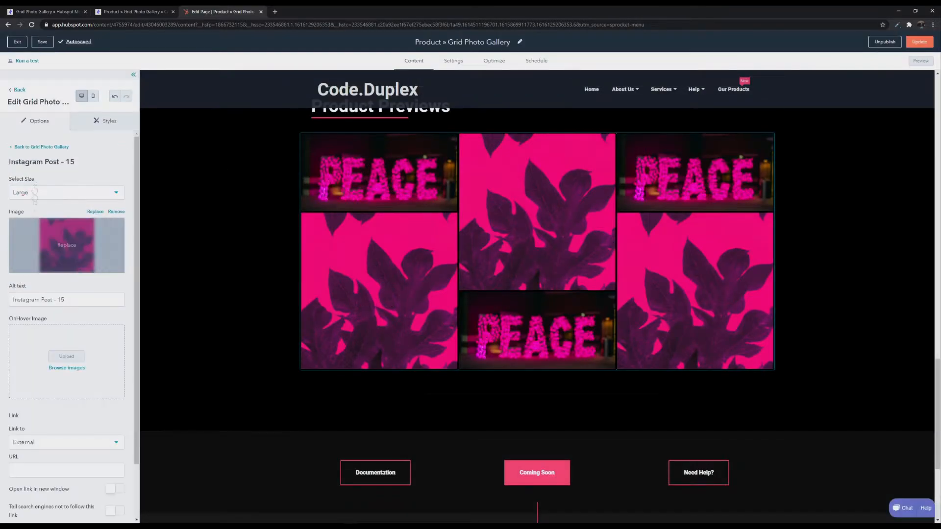
{"action": "left_click", "coordinate": [42, 147]}
Replace the last gallery item's image with Instagram Post - 18 and apply the changes to the gallery.
{"action": "left_click", "coordinate": [100, 217]}
{"action": "left_click", "coordinate": [67, 245]}
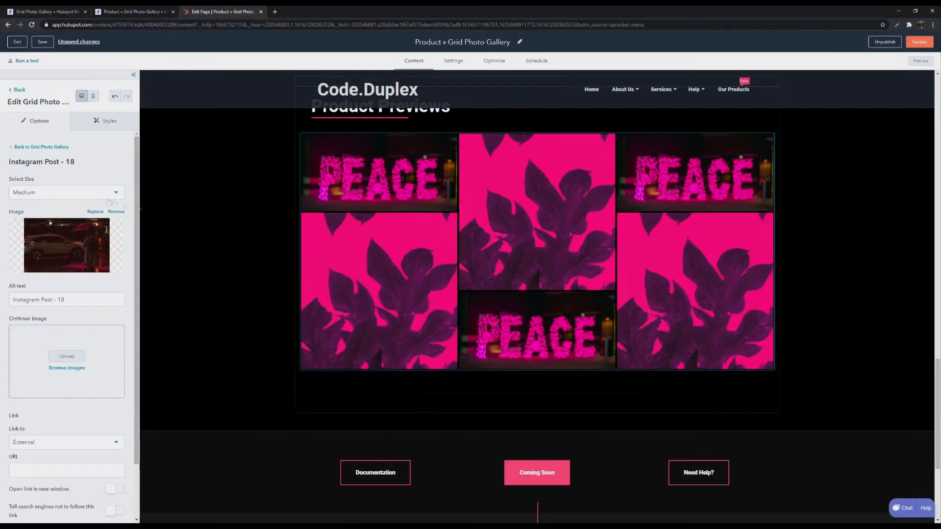
{"action": "left_click", "coordinate": [36, 147]}
{"action": "left_click", "coordinate": [46, 284]}
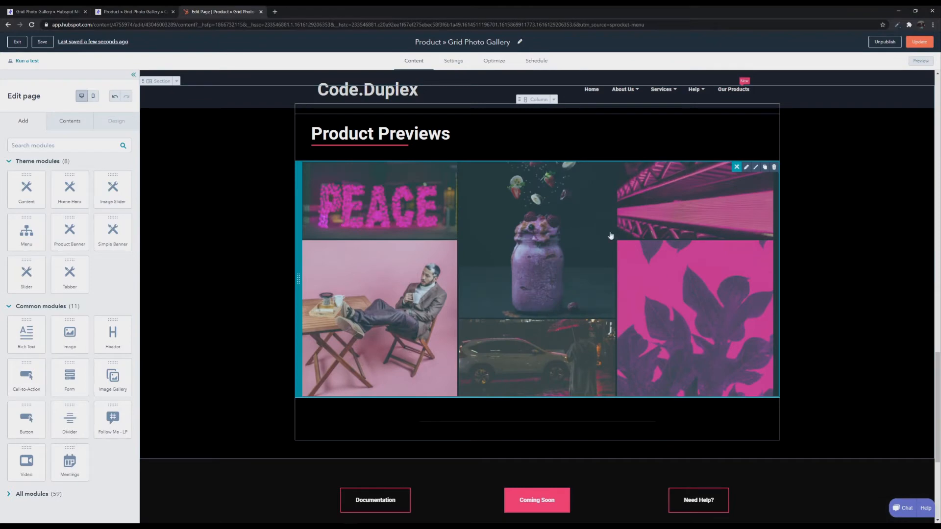
Examine the first gallery item's OnHover content fields for title, subtitle and description.
{"action": "left_click", "coordinate": [610, 235]}
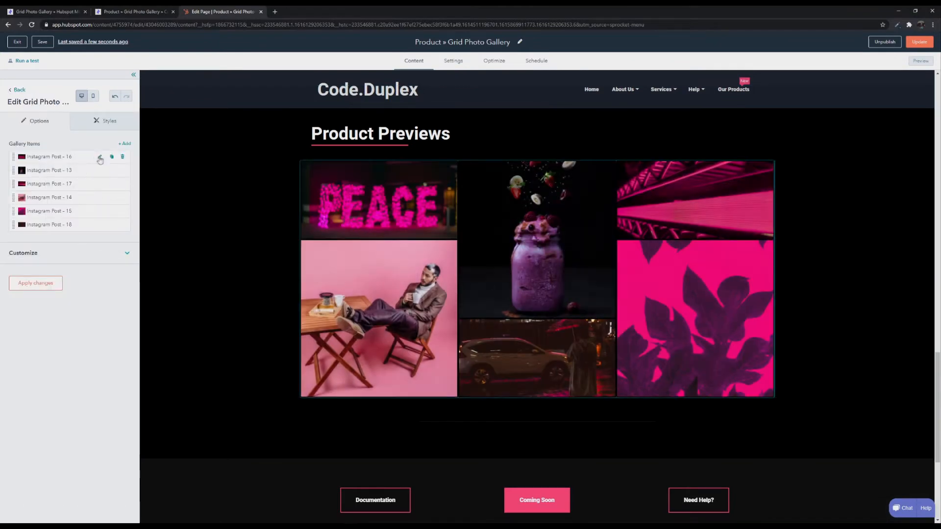
{"action": "left_click", "coordinate": [97, 156]}
{"action": "scroll", "coordinate": [80, 312], "scroll_direction": "down", "scroll_amount": 2}
{"action": "left_click", "coordinate": [121, 480]}
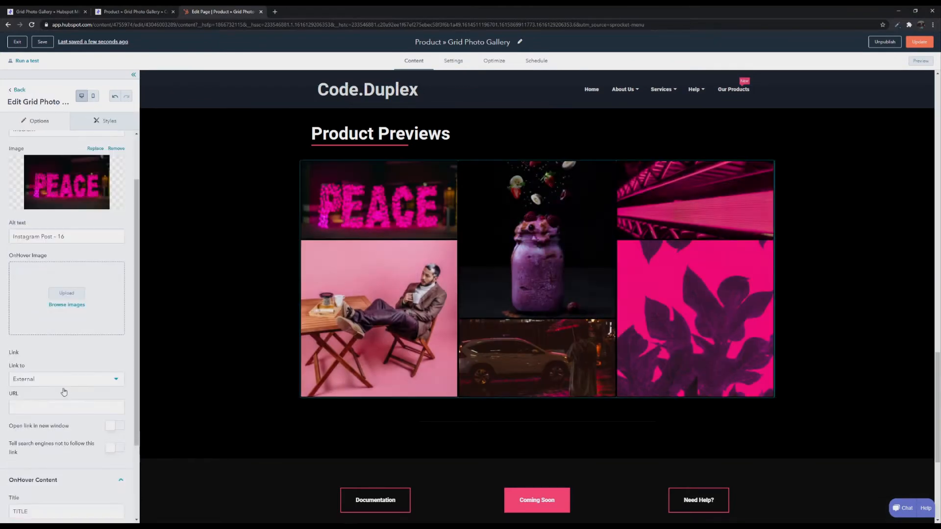
{"action": "scroll", "coordinate": [60, 399], "scroll_direction": "down", "scroll_amount": 2}
{"action": "left_click", "coordinate": [49, 440]}
{"action": "left_click", "coordinate": [86, 473]}
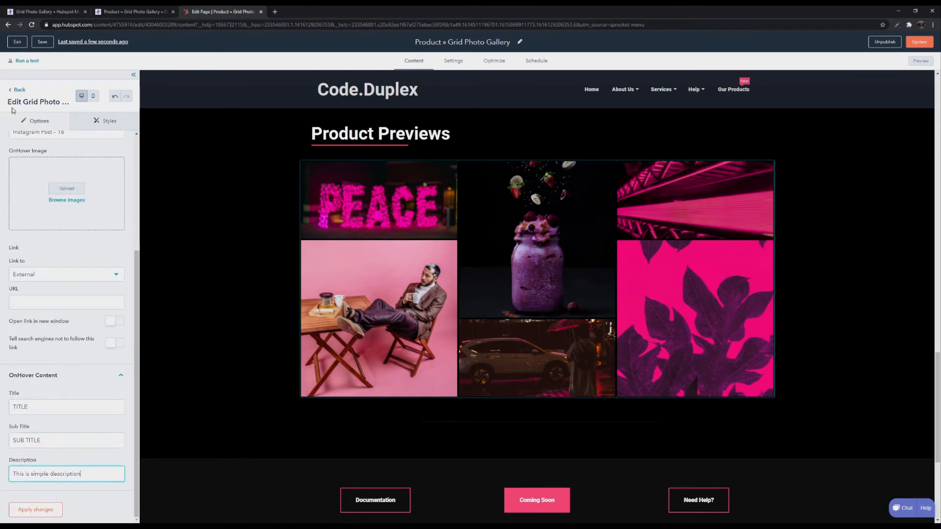
{"action": "left_click", "coordinate": [19, 90]}
{"action": "left_click", "coordinate": [352, 274]}
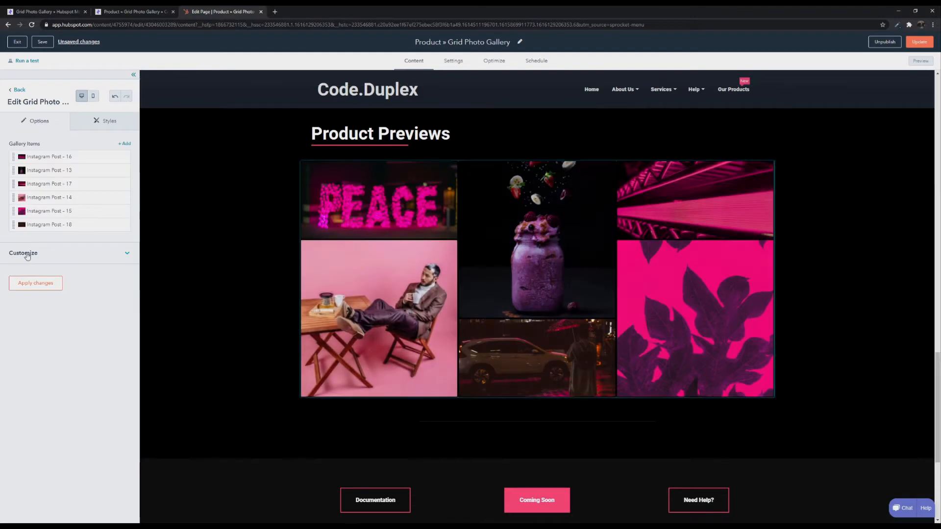
Set the gallery's OnHover blur strength to 5 and apply the changes.
{"action": "left_click", "coordinate": [75, 254]}
{"action": "left_click_drag", "start_coordinate": [18, 371], "coordinate": [1, 373]}
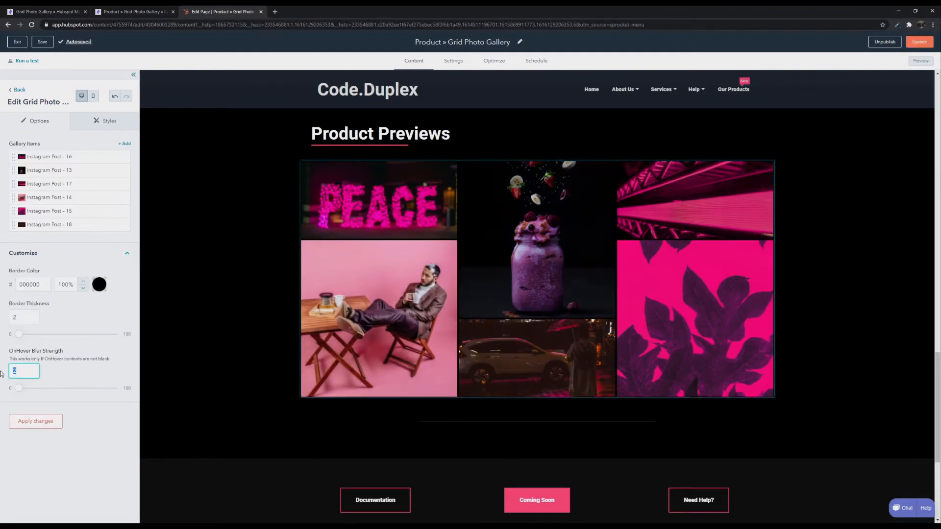
{"action": "type", "text": "5"}
{"action": "left_click", "coordinate": [39, 422]}
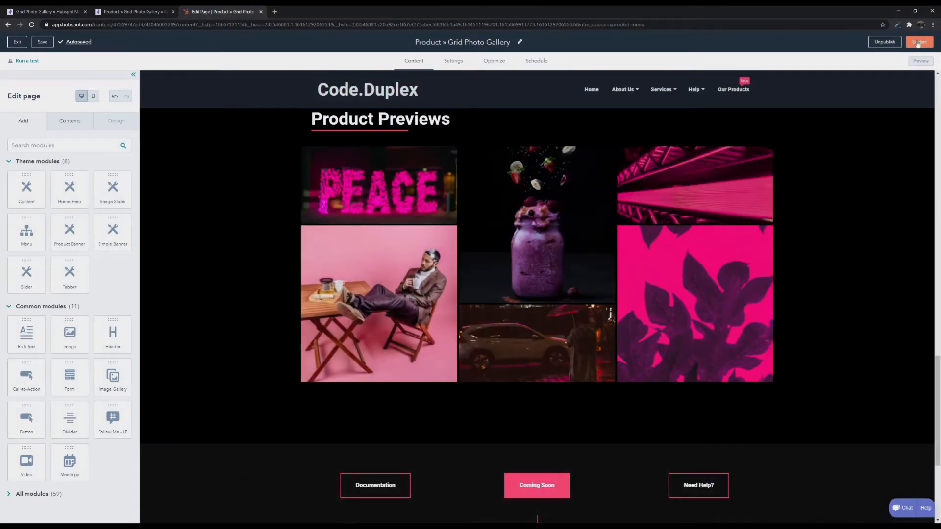
Publish the page update and reload the live Grid Photo Gallery page to check the gallery.
{"action": "left_click", "coordinate": [918, 44]}
{"action": "left_click", "coordinate": [485, 119]}
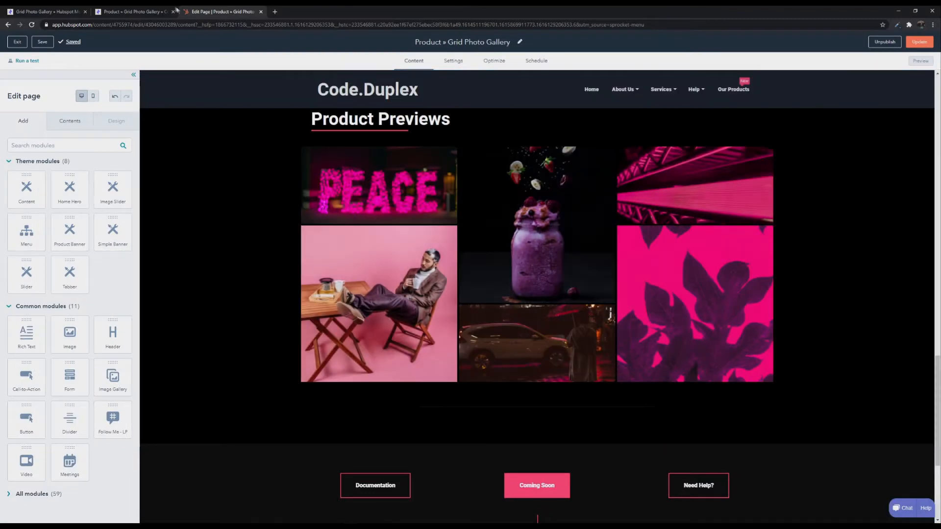
{"action": "left_click", "coordinate": [134, 13]}
{"action": "key", "text": "F5"}
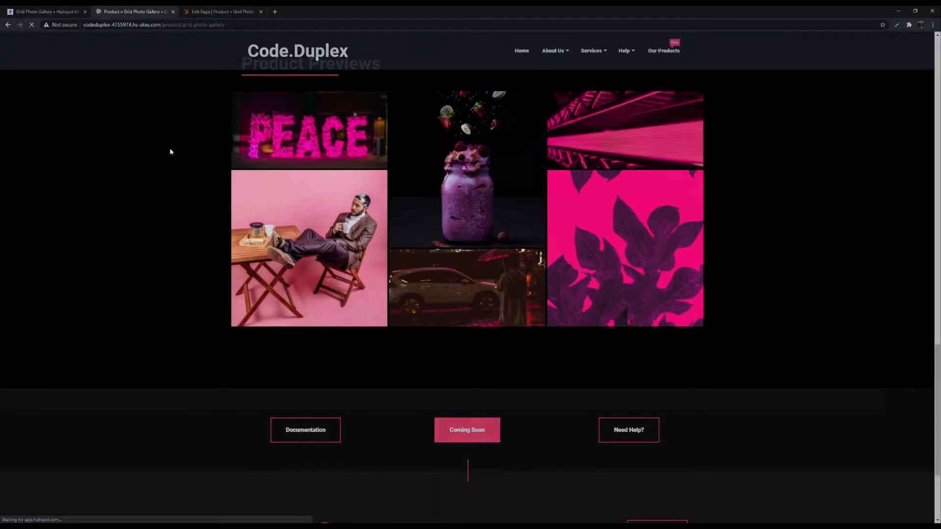
{"action": "scroll", "coordinate": [163, 338], "scroll_direction": "up", "scroll_amount": 2}
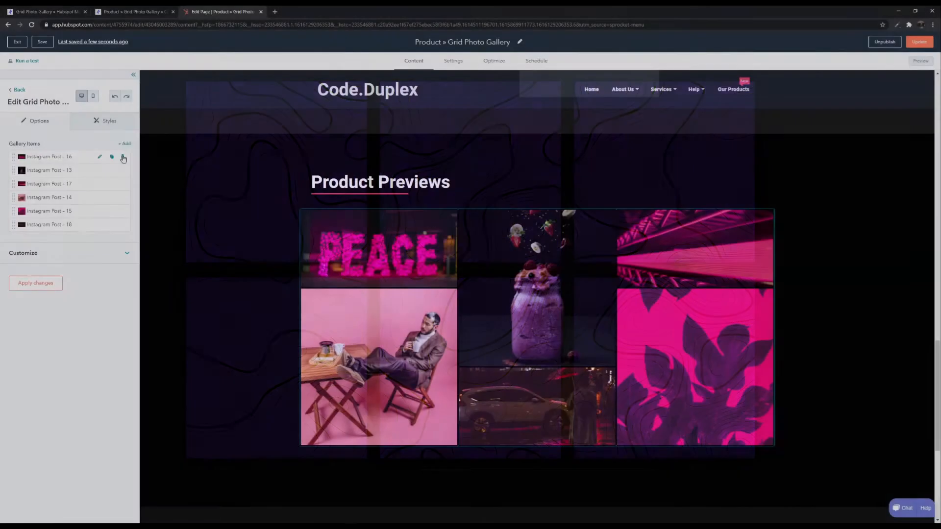
Delete the existing Instagram Post items from the gallery in the page editor.
{"action": "left_click", "coordinate": [123, 157]}
{"action": "left_click", "coordinate": [123, 157]}
{"action": "left_click", "coordinate": [123, 157]}
{"action": "left_click", "coordinate": [123, 157]}
{"action": "left_click", "coordinate": [123, 156]}
Open the Showcase 1 gallery item for editing and set its size to Large.
{"action": "left_click", "coordinate": [94, 158]}
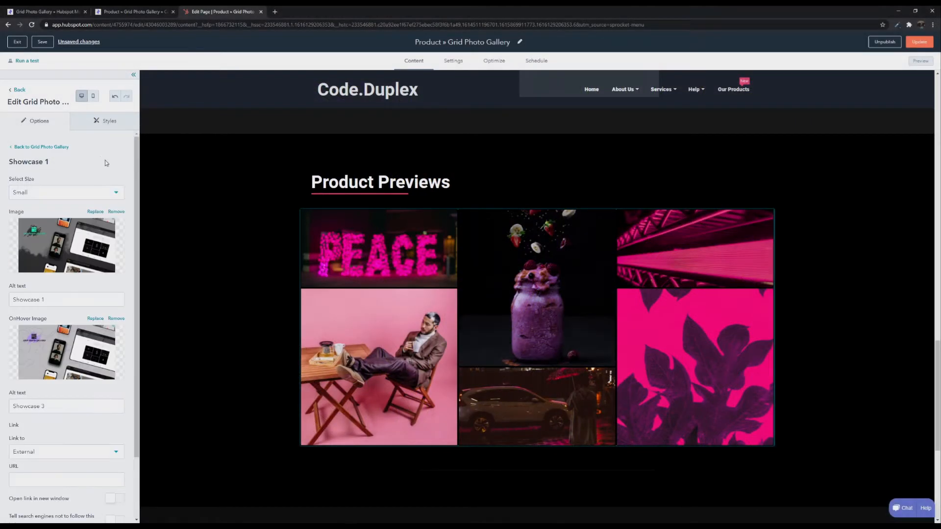
{"action": "left_click", "coordinate": [66, 193]}
{"action": "left_click", "coordinate": [42, 263]}
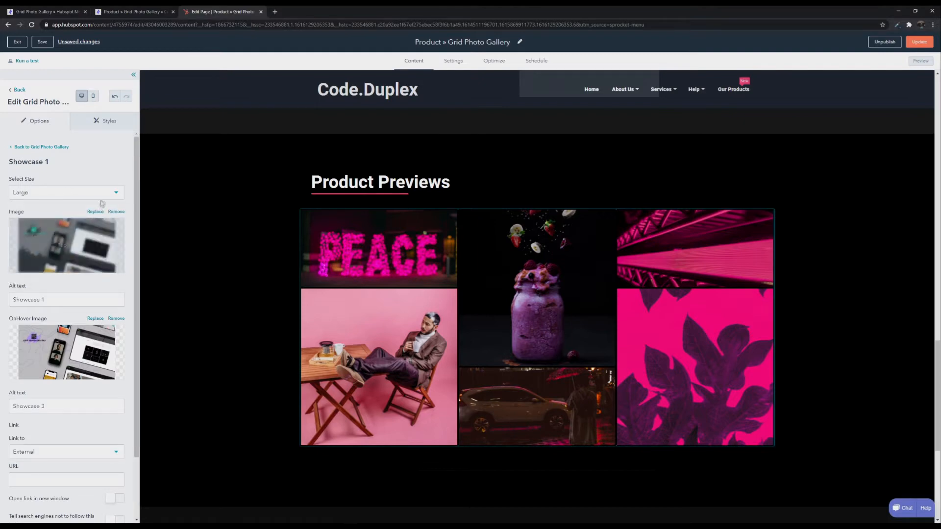
Replace the Showcase 1 item's main image with Instagram Post - 1 and its OnHover image with Instagram Post - 2.
{"action": "left_click", "coordinate": [69, 245]}
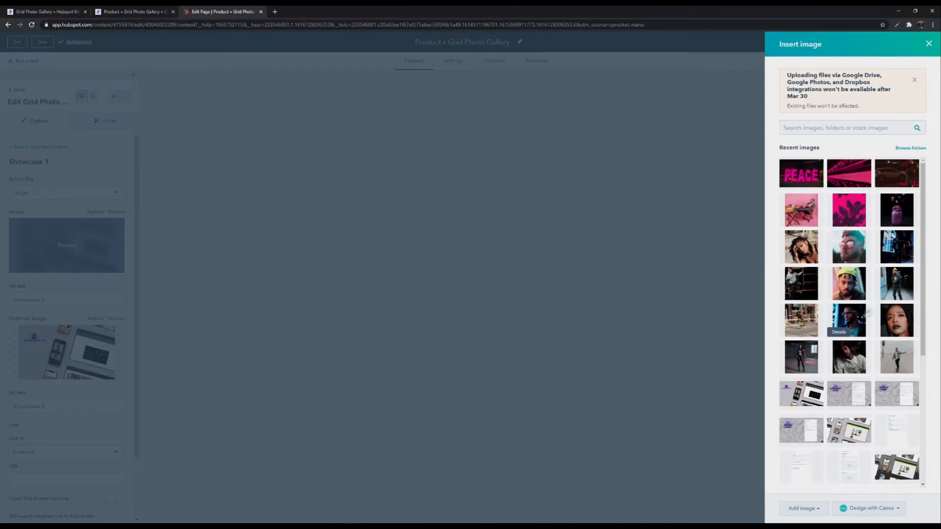
{"action": "left_click", "coordinate": [801, 357]}
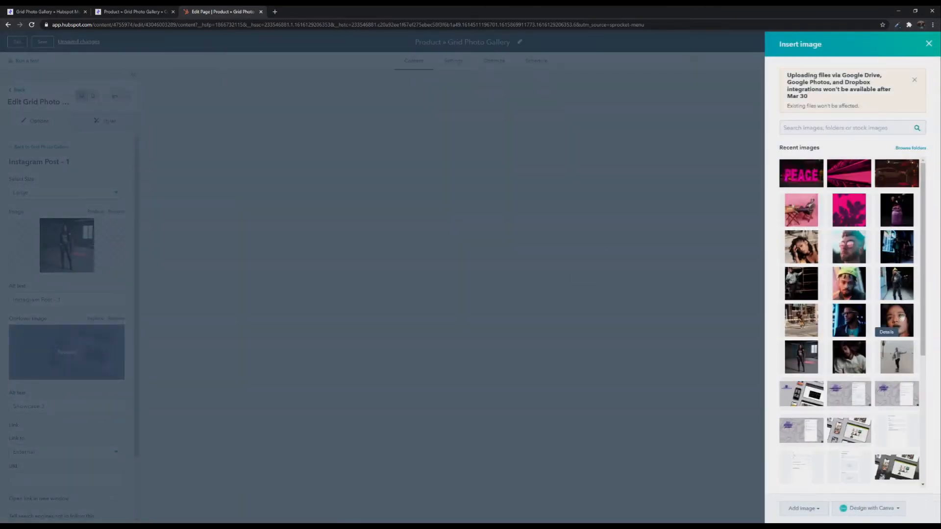
{"action": "left_click", "coordinate": [899, 319]}
Clear the title, subtitle and description from the item's OnHover content and return to the gallery items list.
{"action": "scroll", "coordinate": [53, 375], "scroll_direction": "down", "scroll_amount": 2}
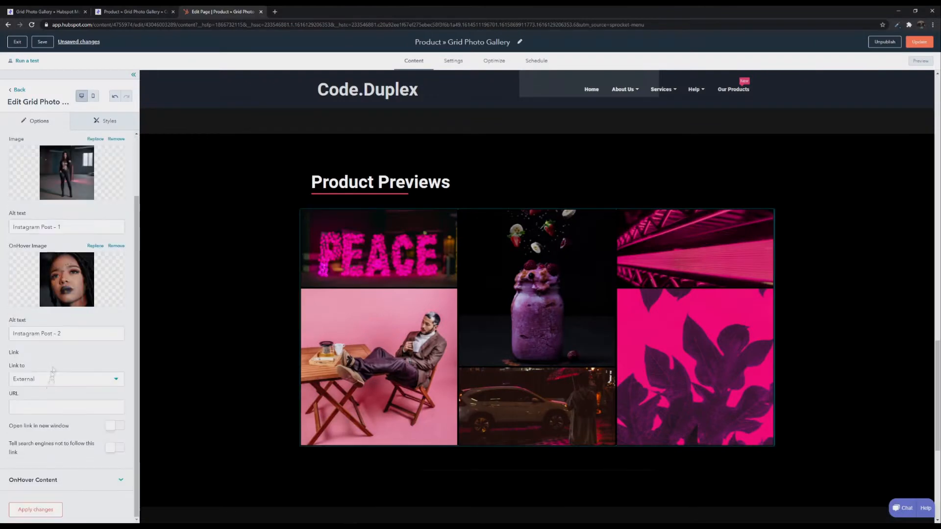
{"action": "left_click", "coordinate": [69, 480]}
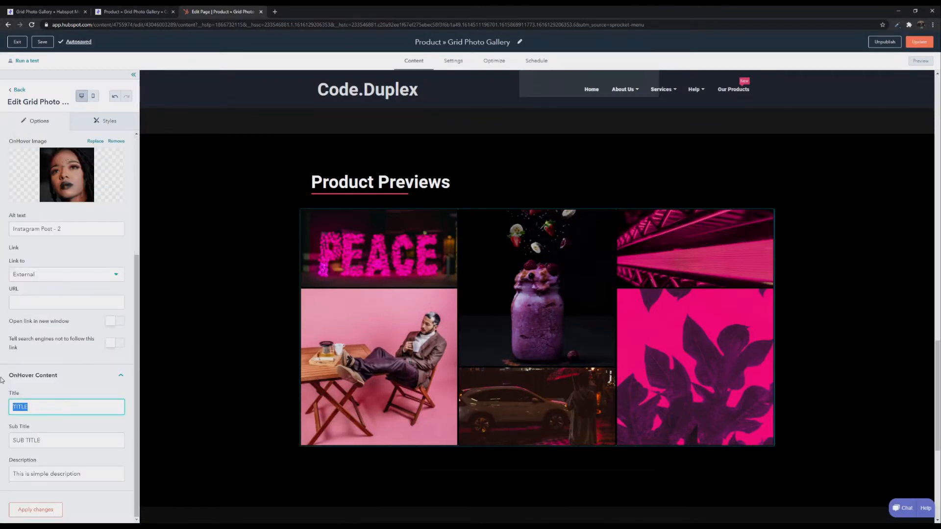
{"action": "key", "text": "BackSpace"}
{"action": "left_click_drag", "start_coordinate": [44, 441], "coordinate": [18, 441]}
{"action": "left_click_drag", "start_coordinate": [84, 476], "coordinate": [5, 468]}
{"action": "key", "text": "BackSpace"}
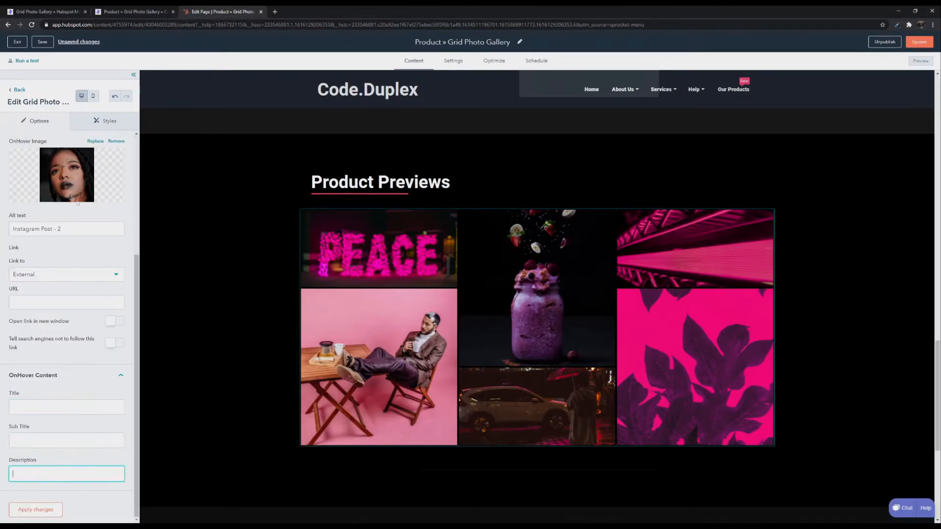
{"action": "scroll", "coordinate": [68, 198], "scroll_direction": "up", "scroll_amount": 4}
{"action": "left_click", "coordinate": [51, 151]}
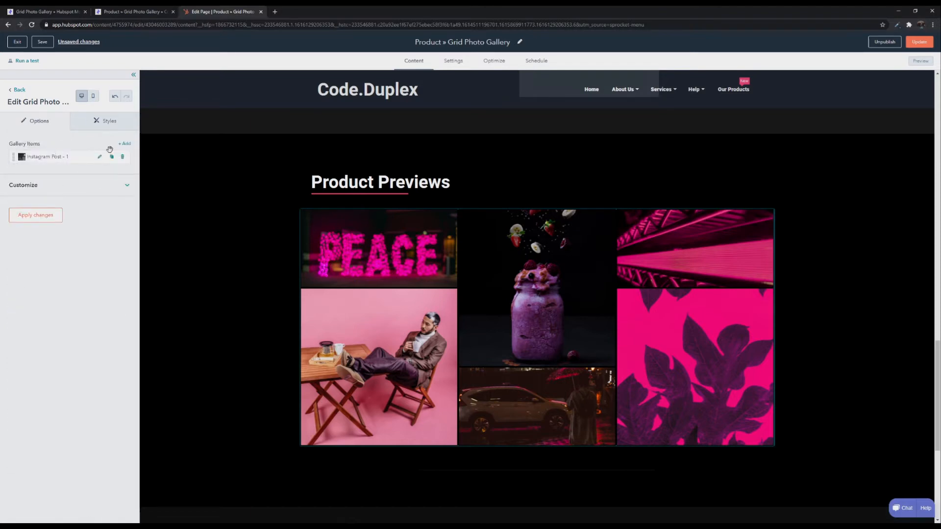
Duplicate the Instagram Post - 1 item five times and apply the changes to the gallery.
{"action": "left_click", "coordinate": [112, 157]}
{"action": "left_click", "coordinate": [112, 157]}
{"action": "left_click", "coordinate": [112, 156]}
{"action": "left_click", "coordinate": [112, 157]}
{"action": "left_click", "coordinate": [112, 156]}
{"action": "left_click", "coordinate": [54, 283]}
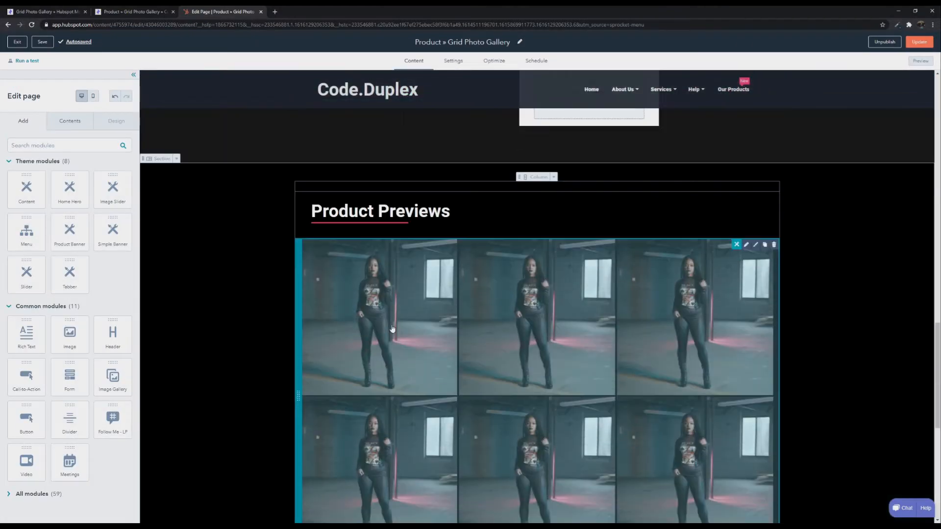
Set the gallery's border thickness to 5 and OnHover blur strength to 0.
{"action": "left_click", "coordinate": [392, 328]}
{"action": "left_click", "coordinate": [69, 253]}
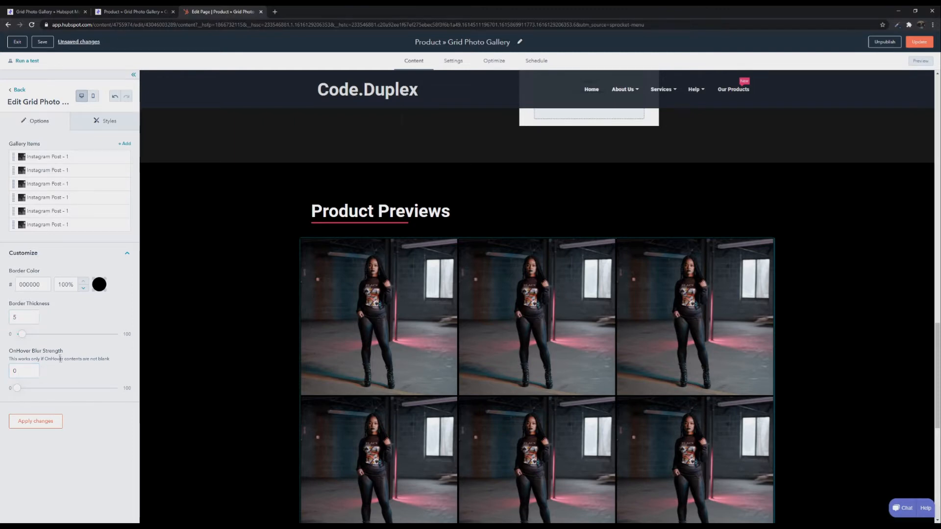
Replace the first gallery item's main image with the recent photo of a person against a dark background.
{"action": "left_click", "coordinate": [94, 157]}
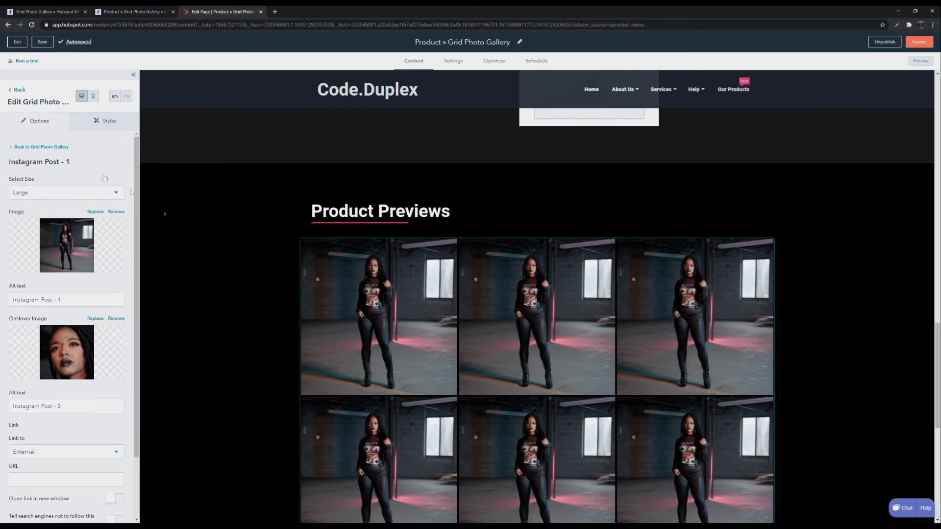
{"action": "left_click", "coordinate": [98, 245]}
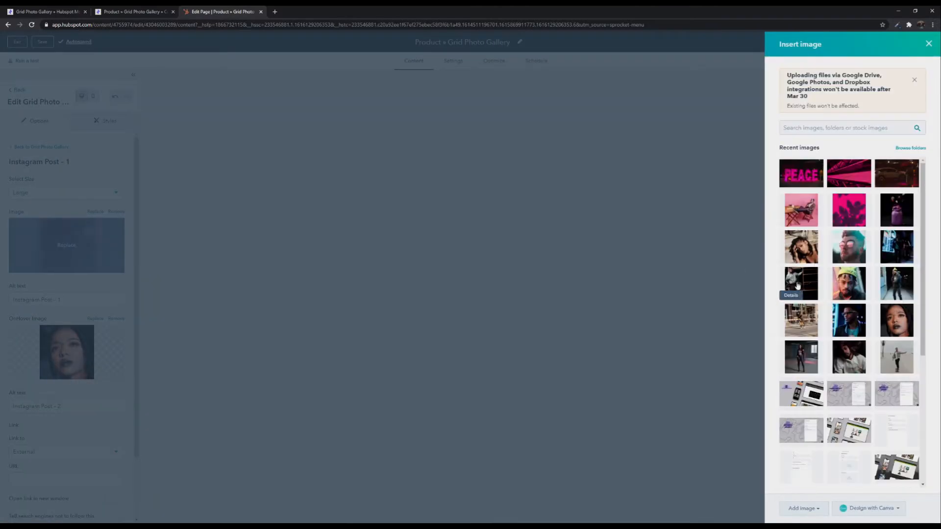
{"action": "left_click", "coordinate": [797, 286]}
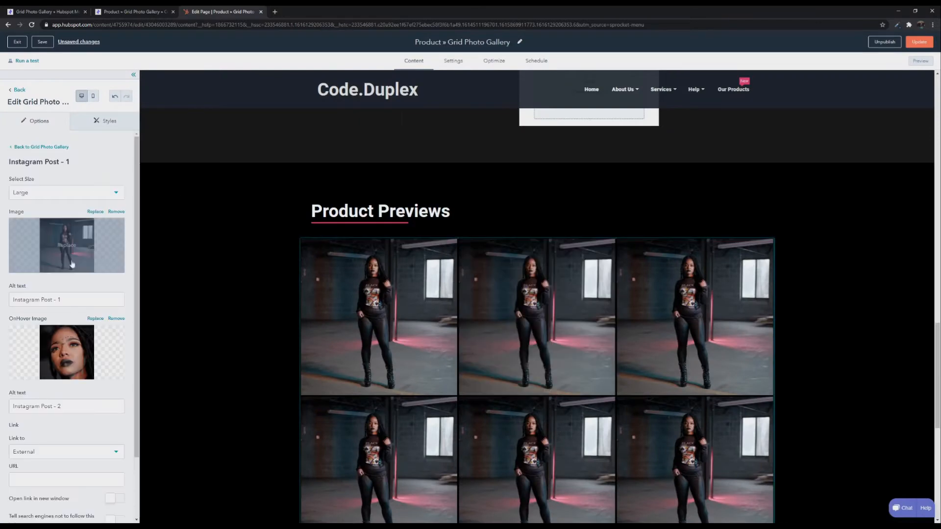
Replace the third gallery item's image with Instagram Post - 8 and its OnHover image with Instagram Post - 7.
{"action": "left_click", "coordinate": [66, 245]}
{"action": "left_click", "coordinate": [889, 349]}
{"action": "left_click", "coordinate": [67, 352]}
{"action": "left_click", "coordinate": [791, 295]}
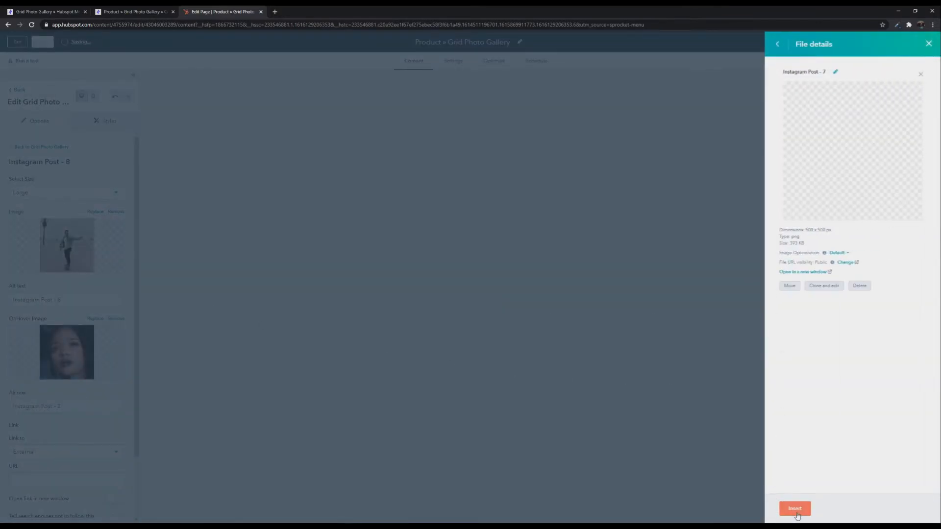
{"action": "left_click", "coordinate": [796, 513]}
{"action": "left_click", "coordinate": [14, 91]}
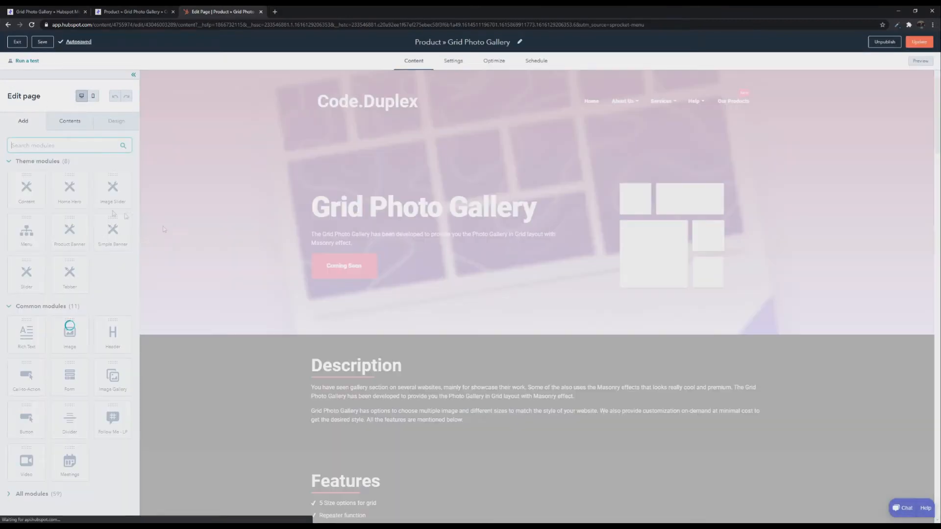
Replace the fourth gallery item's image with Instagram Post - 10 and its OnHover image with the matching close-up portrait of the woman.
{"action": "scroll", "coordinate": [533, 337], "scroll_direction": "down", "scroll_amount": 20}
{"action": "left_click", "coordinate": [534, 336]}
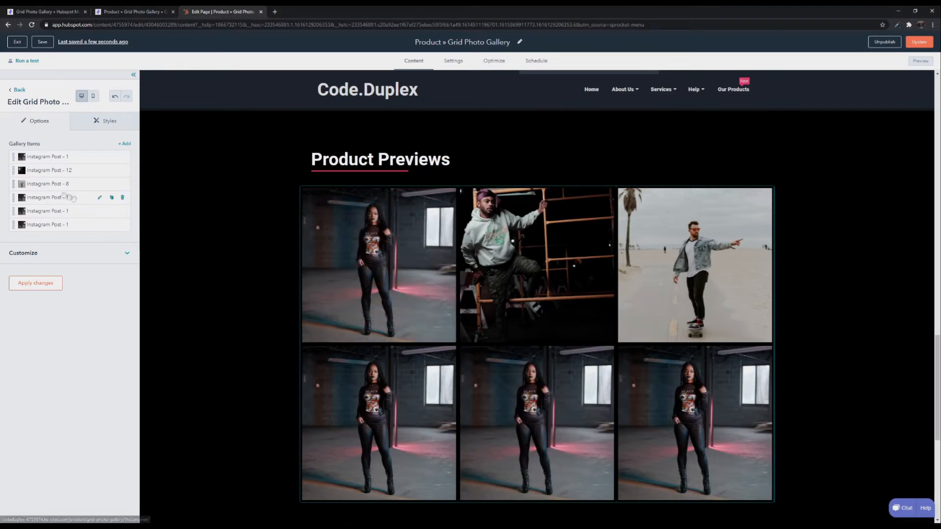
{"action": "left_click", "coordinate": [100, 197]}
{"action": "left_click", "coordinate": [95, 212]}
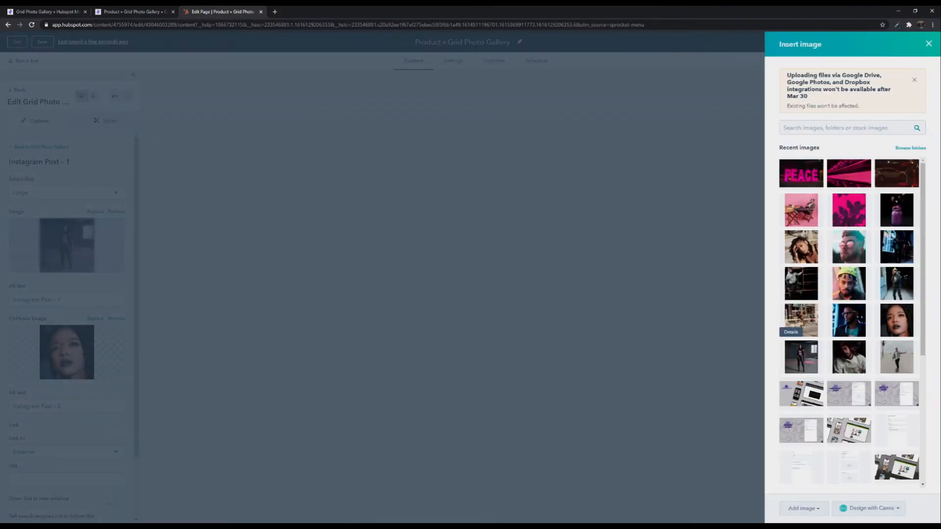
{"action": "left_click", "coordinate": [801, 320]}
{"action": "left_click", "coordinate": [67, 352]}
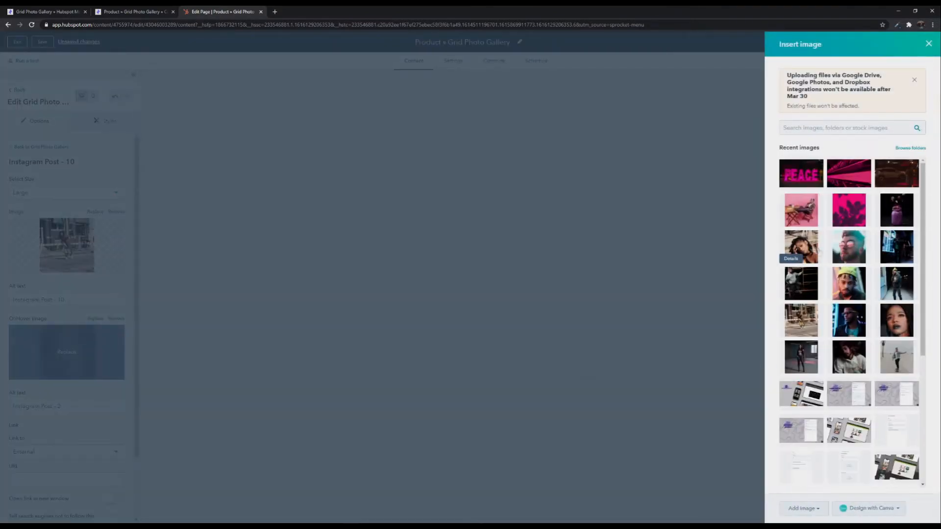
{"action": "left_click", "coordinate": [814, 249]}
{"action": "left_click", "coordinate": [41, 147]}
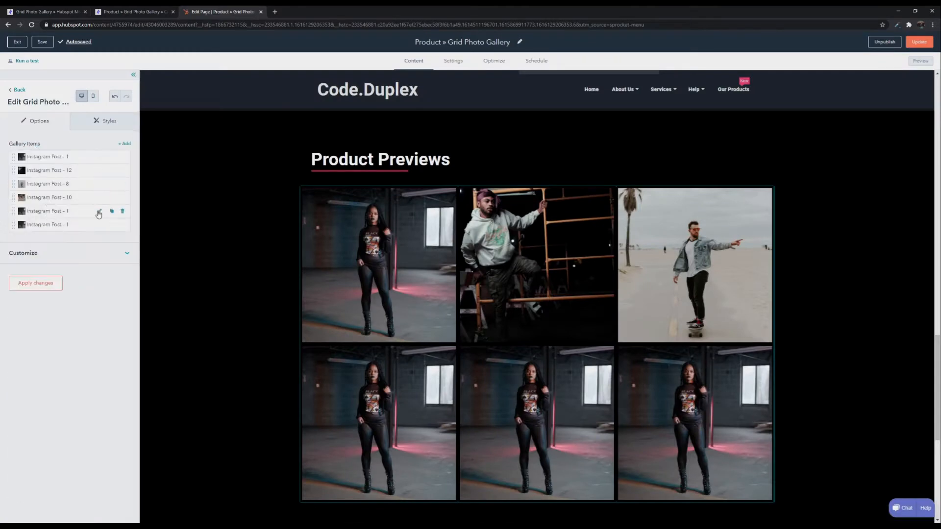
Replace the fifth gallery item's image with Instagram Post - 5 and its OnHover image with the portrait of the man in the yellow cap.
{"action": "left_click", "coordinate": [97, 211]}
{"action": "left_click", "coordinate": [96, 211]}
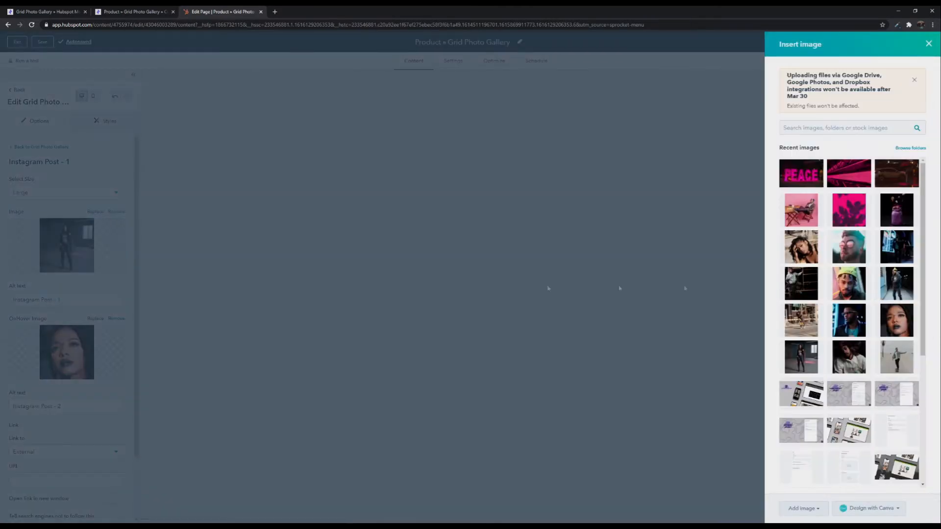
{"action": "left_click", "coordinate": [896, 284]}
{"action": "left_click", "coordinate": [66, 352]}
{"action": "left_click", "coordinate": [852, 285]}
{"action": "left_click", "coordinate": [38, 148]}
Replace the sixth gallery item's image with Instagram Post - 3 and its OnHover image with Instagram Post - 4, and apply the changes.
{"action": "left_click", "coordinate": [99, 226]}
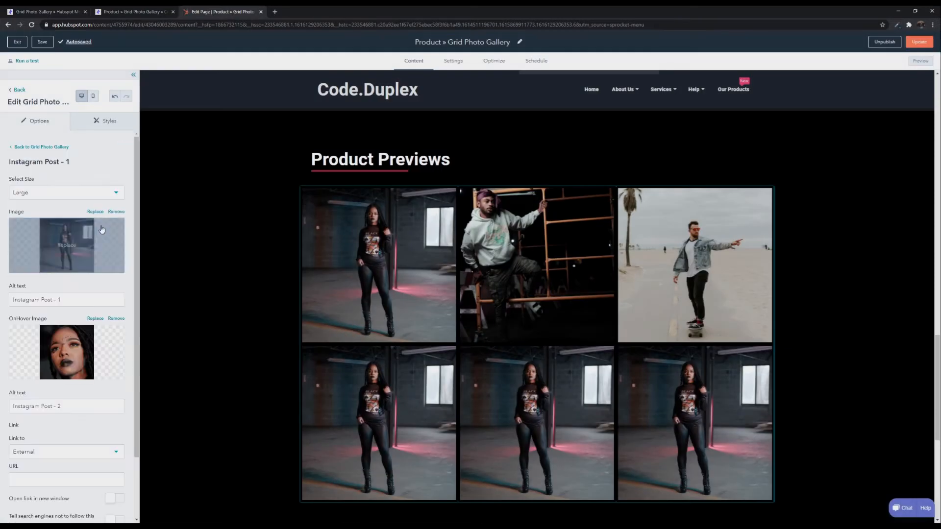
{"action": "left_click", "coordinate": [98, 235]}
{"action": "left_click", "coordinate": [886, 259]}
{"action": "left_click", "coordinate": [63, 346]}
{"action": "left_click", "coordinate": [838, 332]}
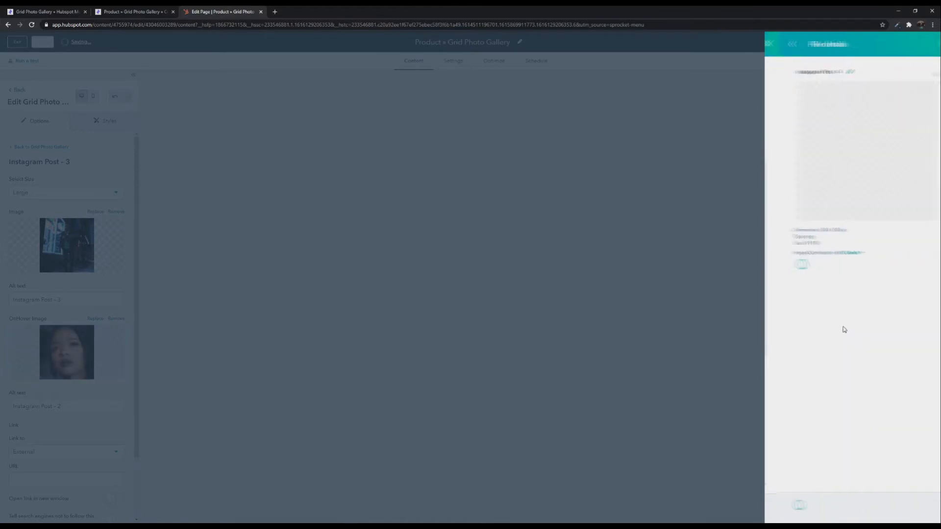
{"action": "left_click", "coordinate": [792, 508]}
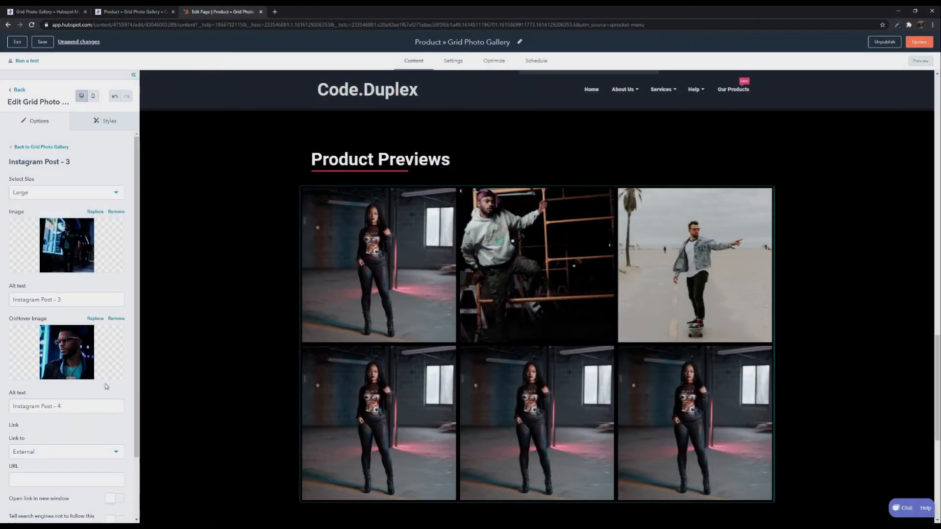
{"action": "left_click", "coordinate": [41, 146]}
{"action": "left_click", "coordinate": [41, 284]}
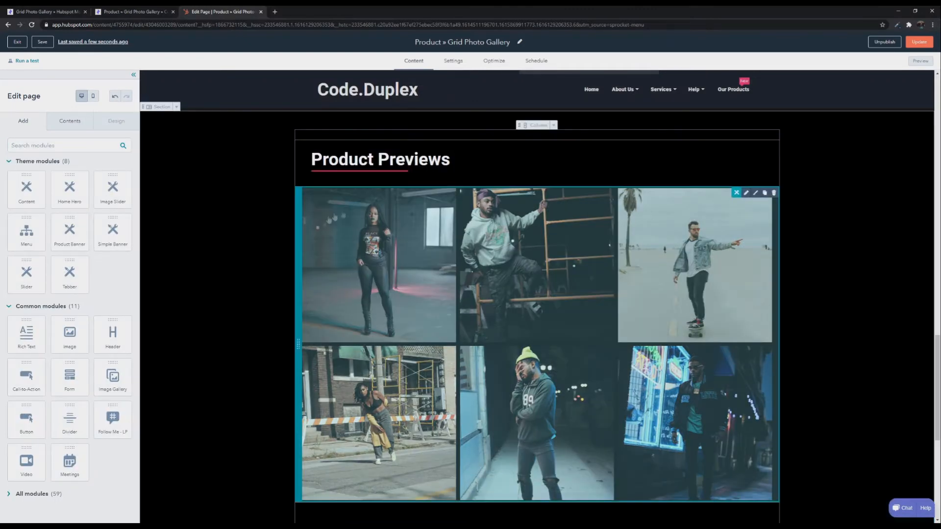
Publish the gallery image changes to the live page and continue editing.
{"action": "left_click", "coordinate": [227, 260]}
{"action": "scroll", "coordinate": [217, 298], "scroll_direction": "down", "scroll_amount": 1}
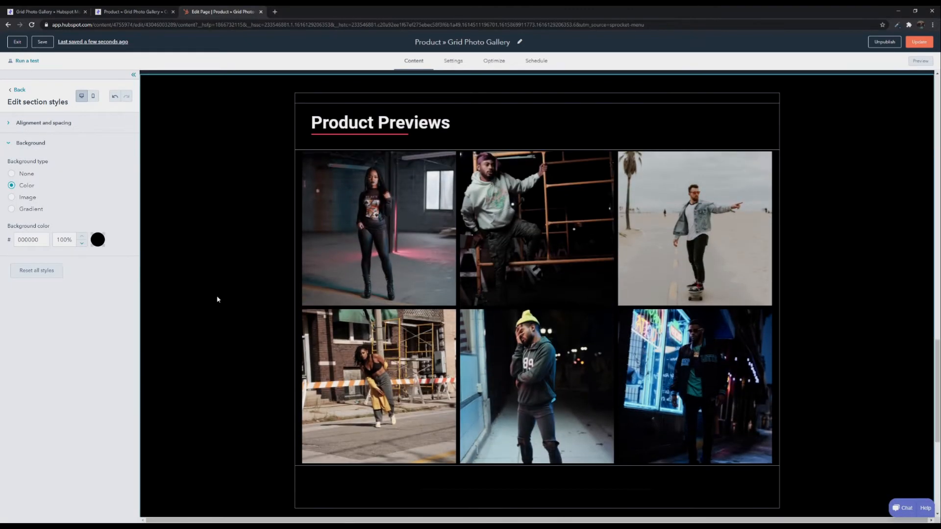
{"action": "left_click", "coordinate": [918, 42]}
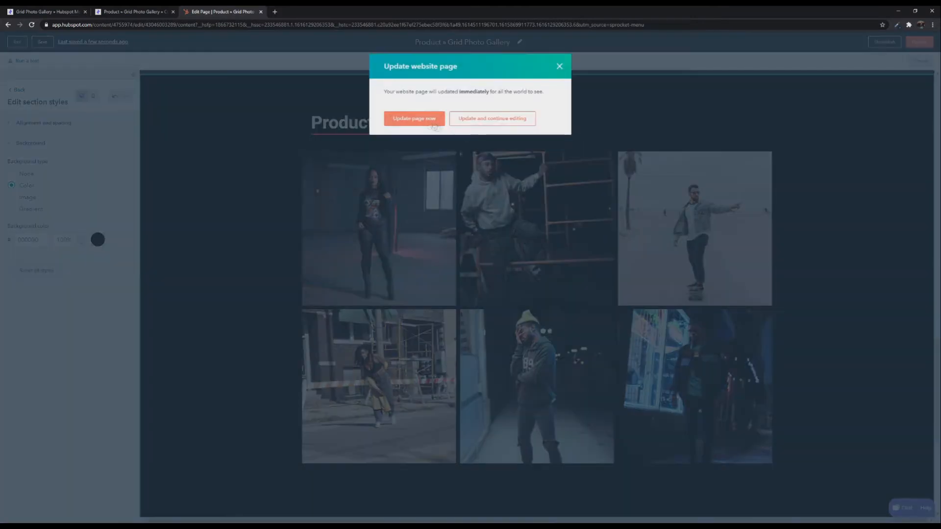
{"action": "left_click", "coordinate": [486, 123]}
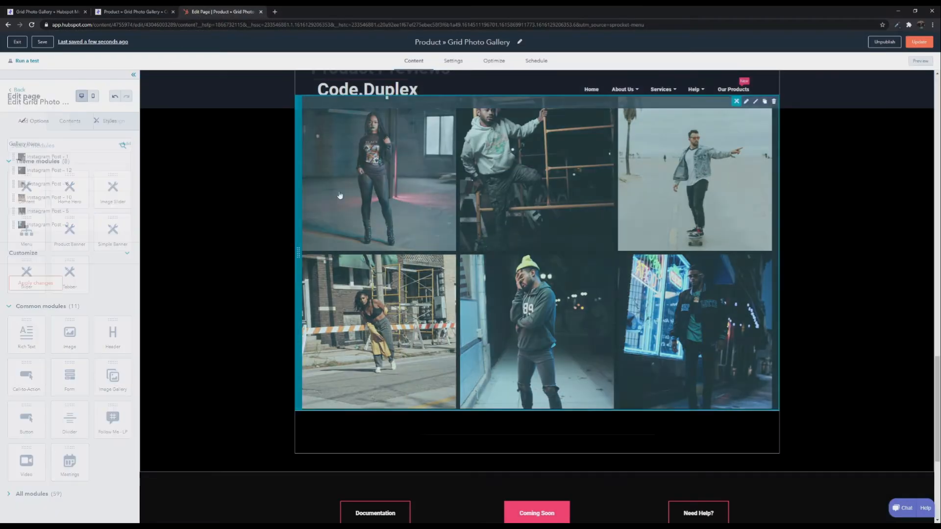
Enter a person's name as title and Co-Director as subtitle in the first item's OnHover content, and apply the changes.
{"action": "left_click", "coordinate": [100, 158]}
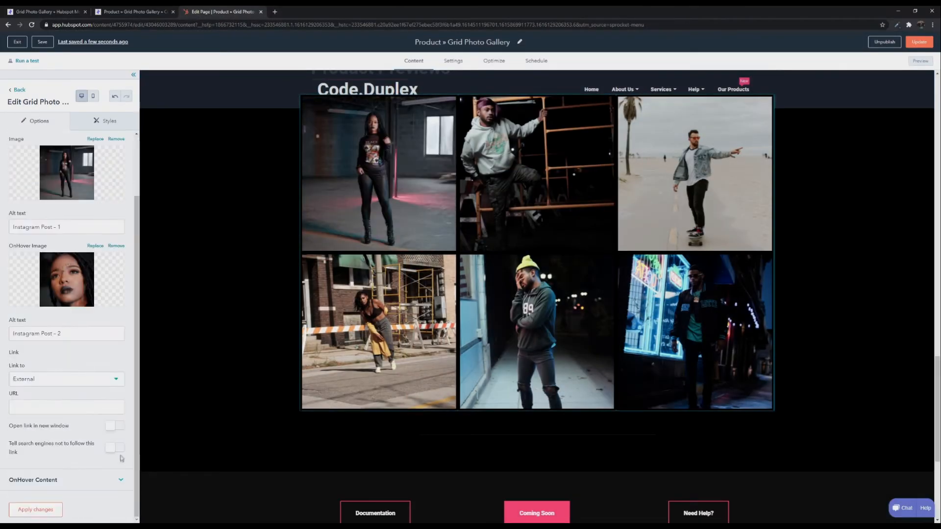
{"action": "scroll", "coordinate": [47, 424], "scroll_direction": "down", "scroll_amount": 3}
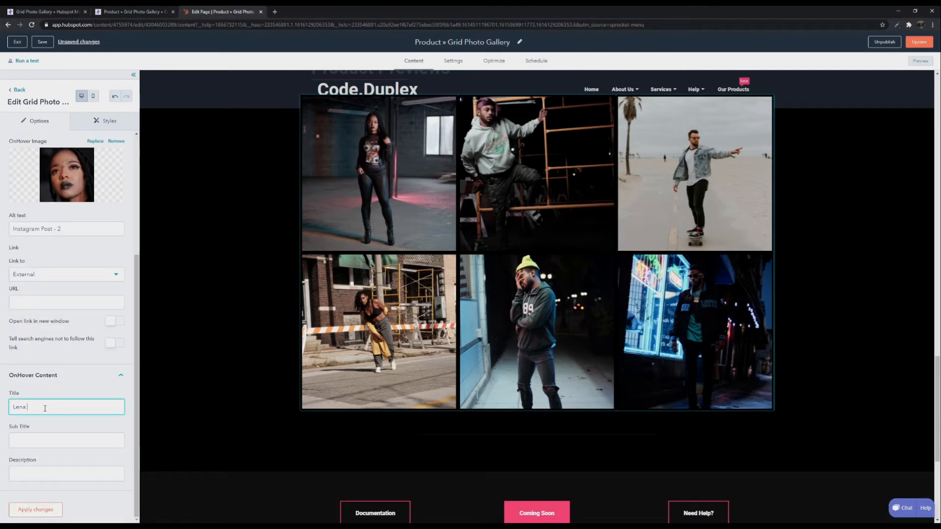
{"action": "left_click", "coordinate": [45, 439]}
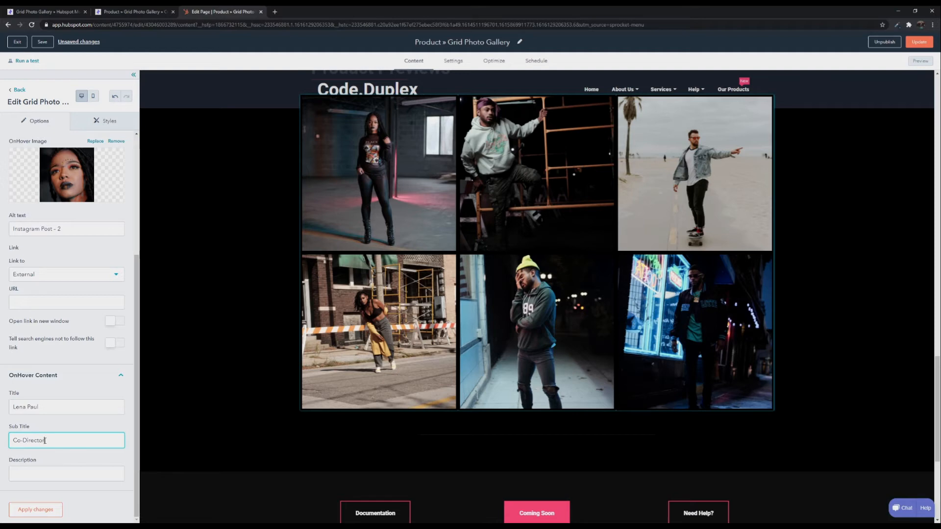
{"action": "left_click", "coordinate": [48, 475]}
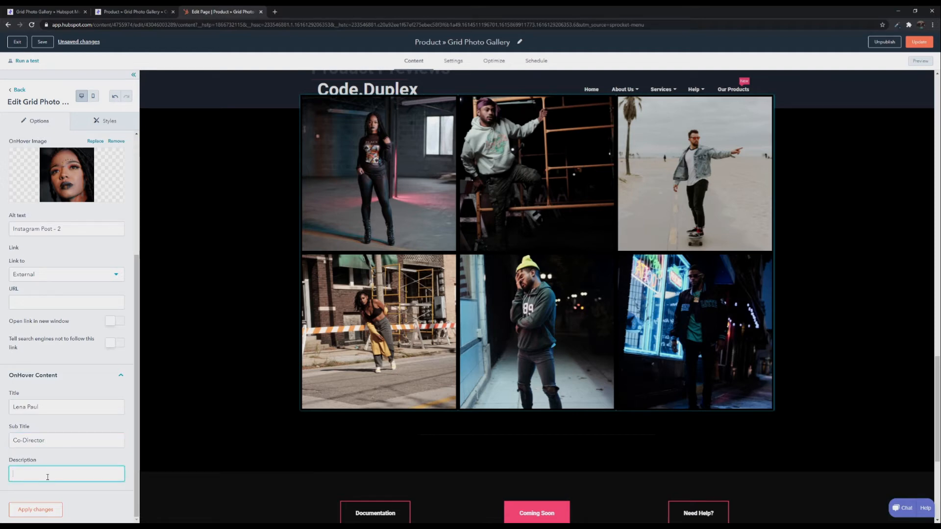
{"action": "left_click", "coordinate": [39, 509]}
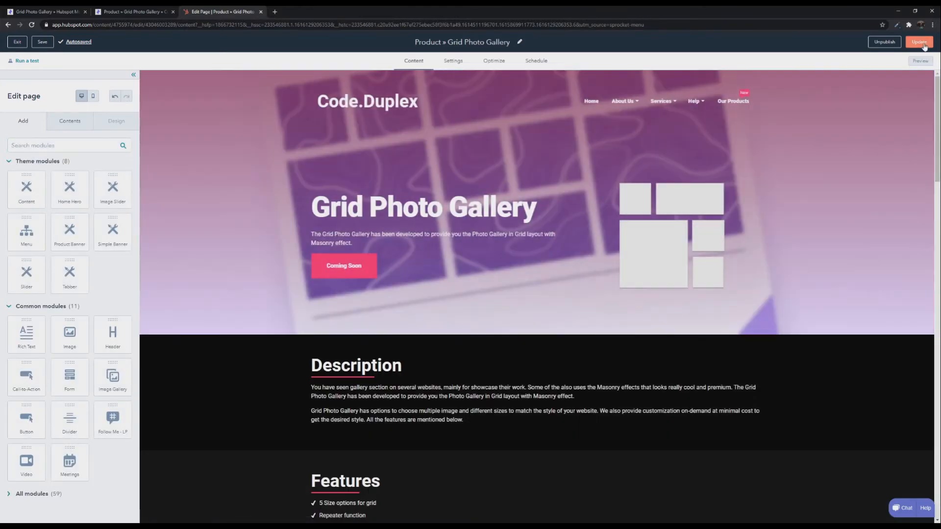
Update the page while continuing to edit, and reload the live page to check the first photo's OnHover content.
{"action": "left_click", "coordinate": [919, 41]}
{"action": "left_click", "coordinate": [528, 122]}
{"action": "left_click", "coordinate": [147, 11]}
{"action": "left_click", "coordinate": [31, 25]}
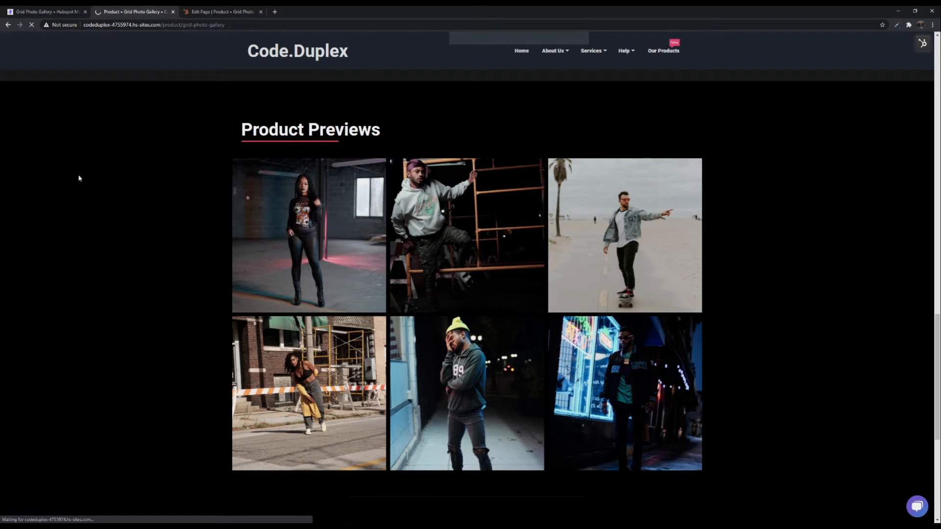
{"action": "mouse_move", "coordinate": [345, 228]}
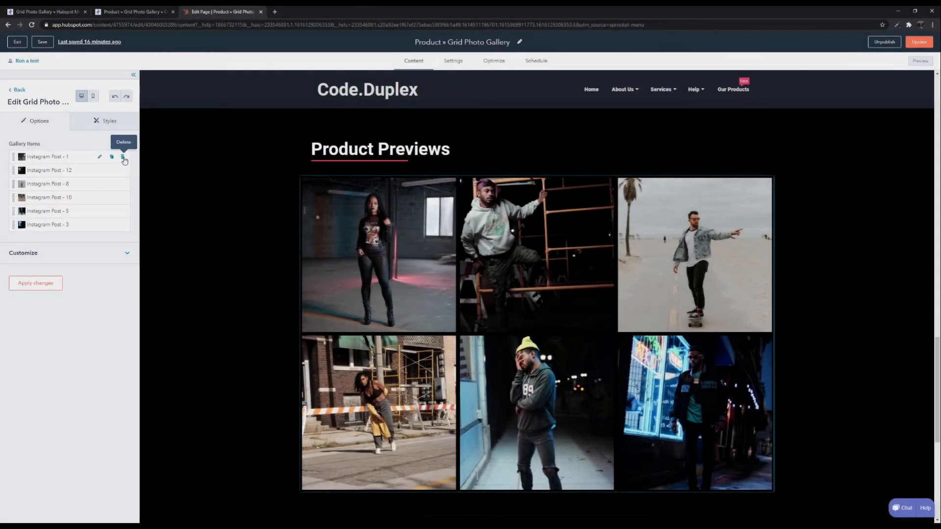
Delete all six Instagram Post items from the gallery.
{"action": "left_click", "coordinate": [123, 157]}
{"action": "left_click", "coordinate": [123, 157]}
{"action": "left_click", "coordinate": [123, 158]}
{"action": "left_click", "coordinate": [123, 158]}
{"action": "left_click", "coordinate": [123, 158]}
{"action": "left_click", "coordinate": [123, 157]}
Set the size of the Showcase 1 gallery item to Extra Large.
{"action": "left_click", "coordinate": [100, 159]}
{"action": "left_click", "coordinate": [59, 192]}
{"action": "left_click", "coordinate": [37, 266]}
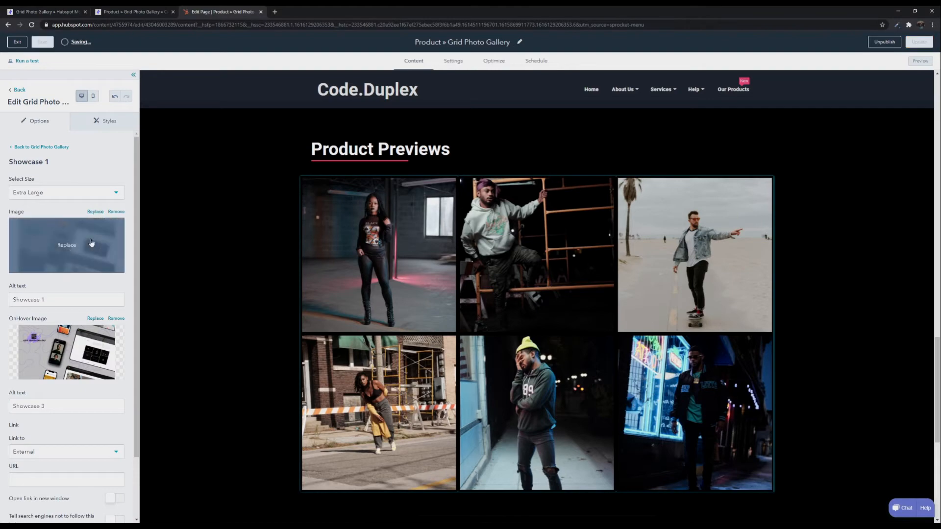
Replace the Showcase 1 item's image with the WVNCWCS2L_U product photo and its OnHover image with the ZnrE7yeak3E photo from the Grid Photo Gallery folder.
{"action": "left_click", "coordinate": [92, 245]}
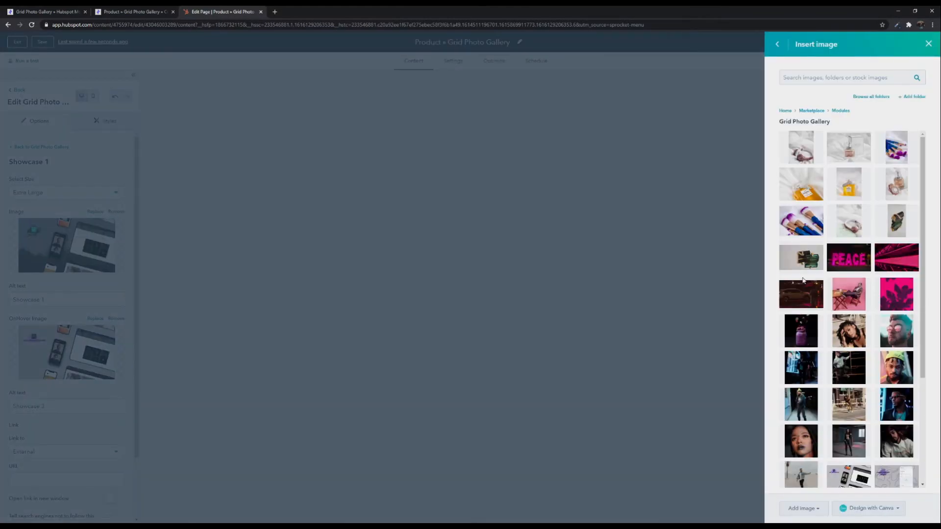
{"action": "left_click", "coordinate": [806, 149]}
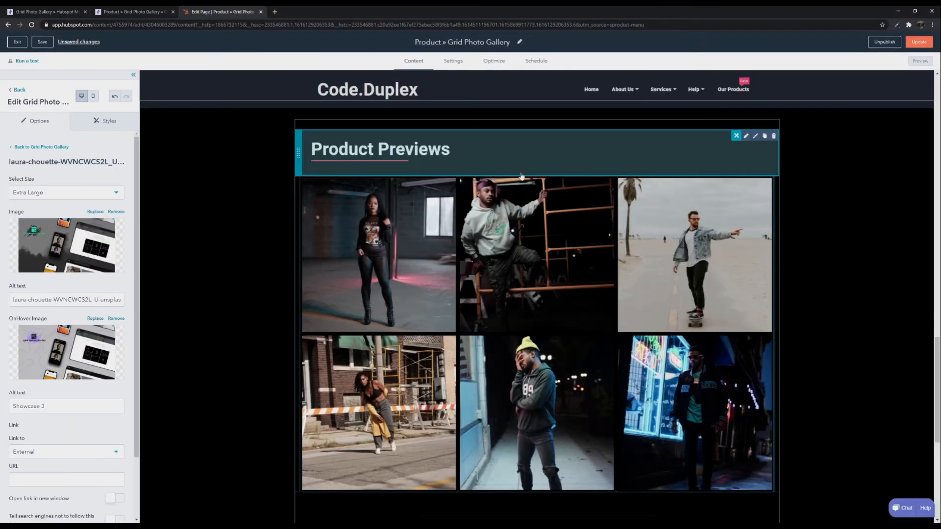
{"action": "left_click", "coordinate": [67, 352]}
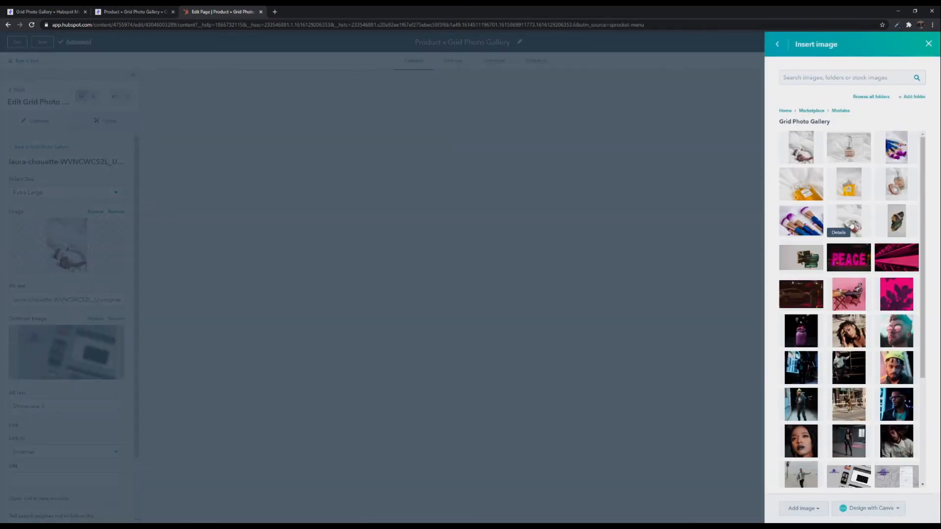
{"action": "left_click", "coordinate": [838, 230]}
Clear the subtitle and description in the item's OnHover content, enter a name as its title, and return to the gallery items list.
{"action": "scroll", "coordinate": [65, 387], "scroll_direction": "down", "scroll_amount": 2}
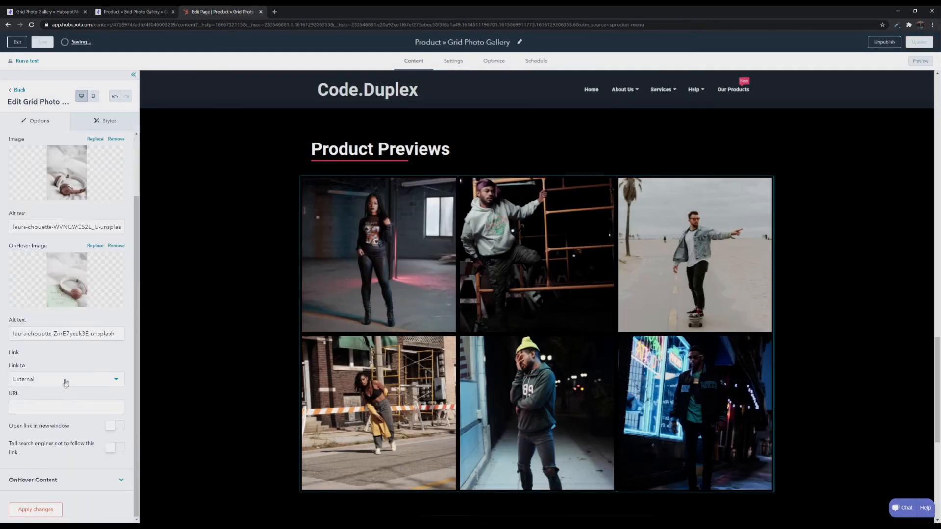
{"action": "left_click", "coordinate": [120, 481]}
{"action": "scroll", "coordinate": [71, 445], "scroll_direction": "down", "scroll_amount": 3}
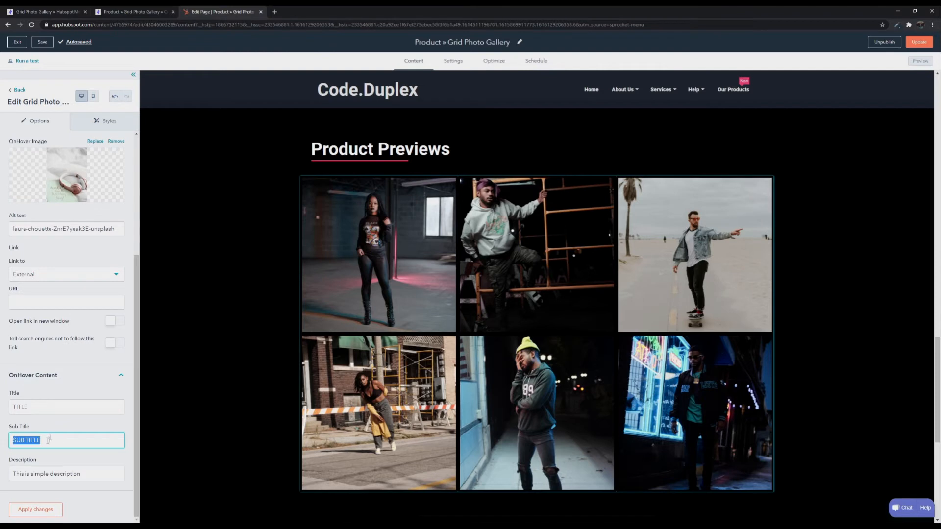
{"action": "left_click_drag", "start_coordinate": [87, 474], "coordinate": [6, 472]}
{"action": "key", "text": "BackSpace"}
{"action": "left_click_drag", "start_coordinate": [38, 407], "coordinate": [2, 397]}
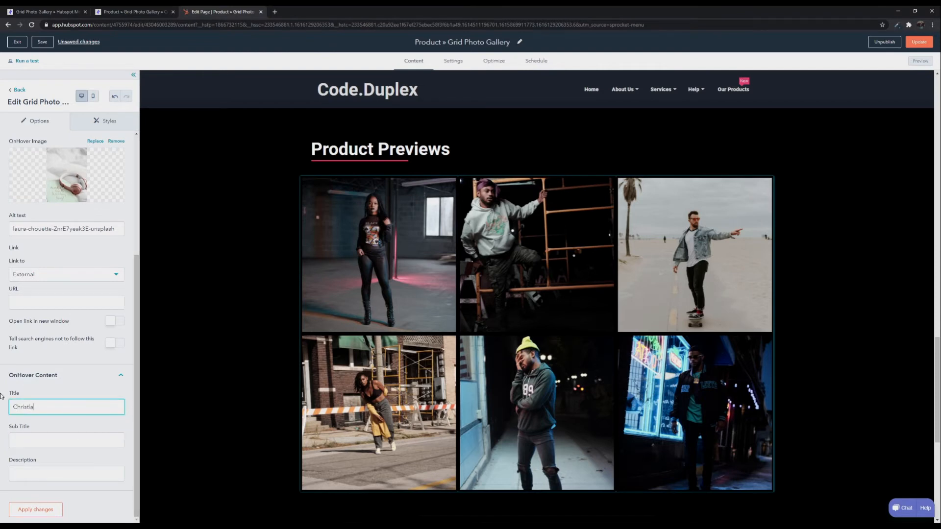
{"action": "scroll", "coordinate": [28, 412], "scroll_direction": "up", "scroll_amount": 5}
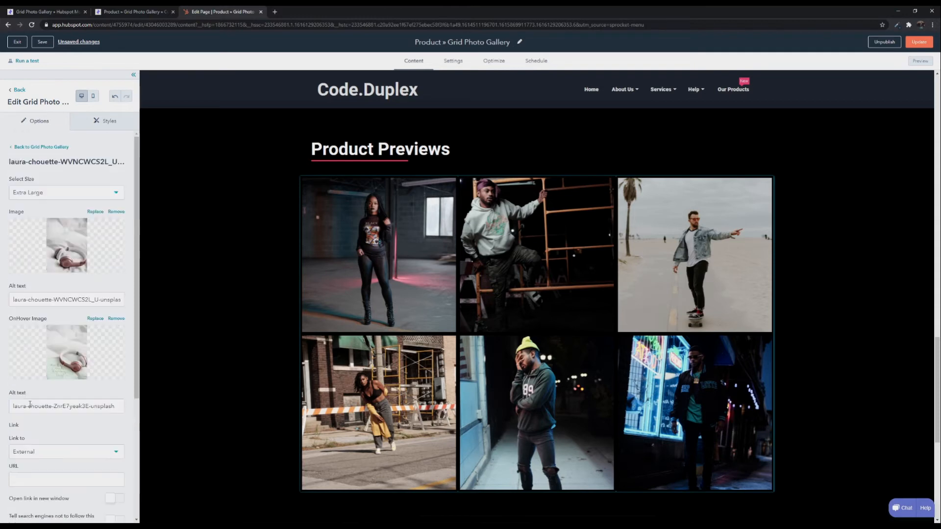
{"action": "left_click", "coordinate": [36, 149]}
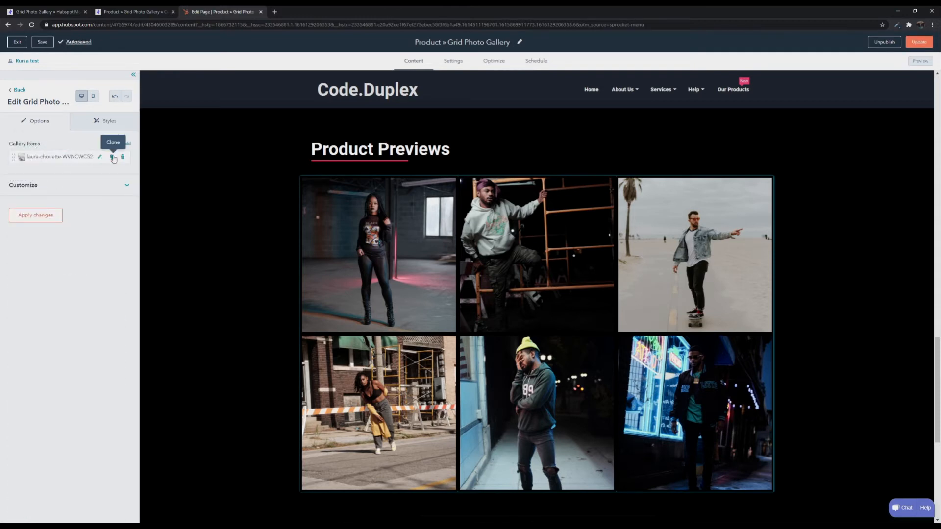
Duplicate the product photo item four times in the gallery.
{"action": "left_click", "coordinate": [112, 157]}
{"action": "left_click", "coordinate": [112, 171]}
{"action": "left_click", "coordinate": [111, 172]}
{"action": "left_click", "coordinate": [111, 172]}
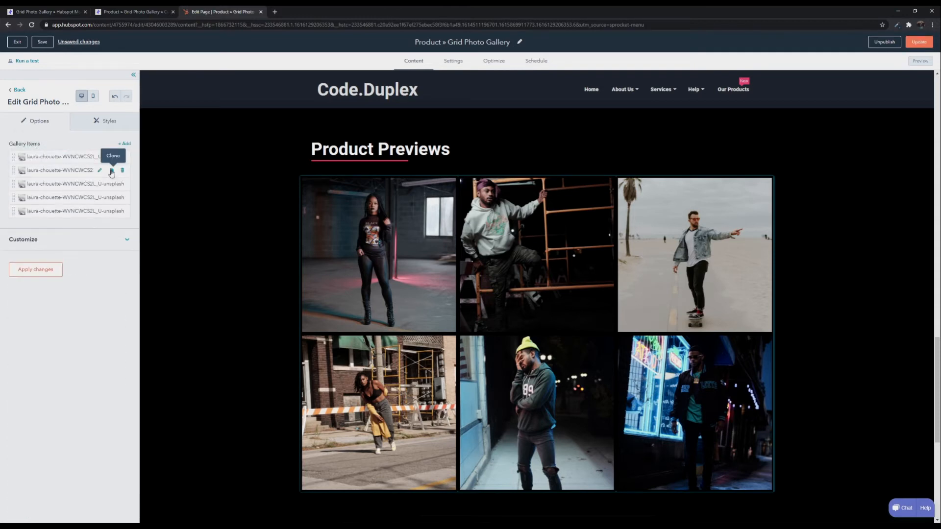
Replace the second gallery item's image with the landscape perfume bottle photo from the folder's first row and its OnHover image with the portrait-format photo in the second row.
{"action": "left_click", "coordinate": [101, 170]}
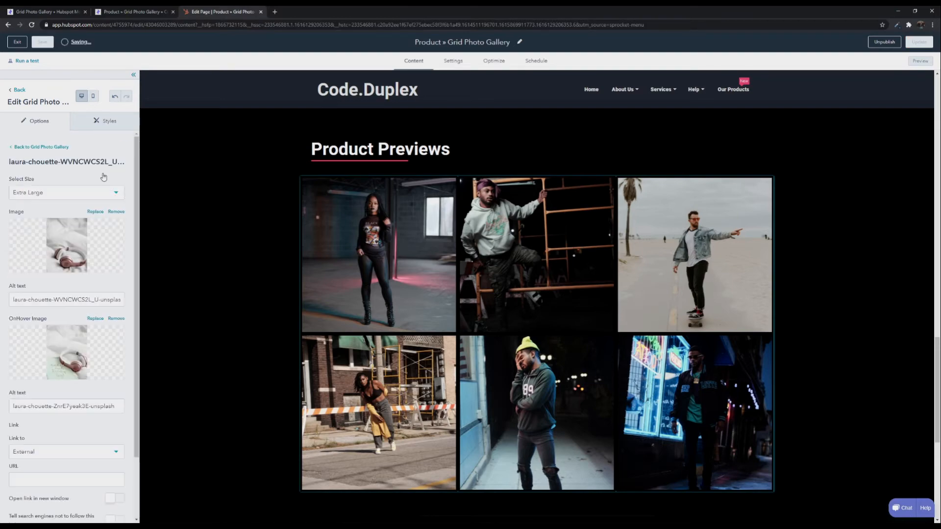
{"action": "left_click", "coordinate": [67, 245]}
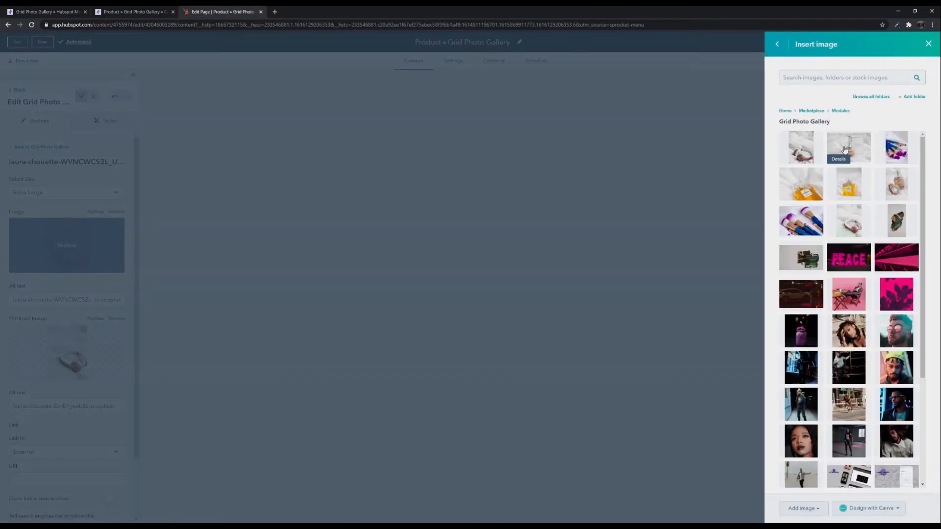
{"action": "left_click", "coordinate": [844, 150]}
{"action": "left_click", "coordinate": [65, 352]}
{"action": "left_click", "coordinate": [881, 187]}
{"action": "left_click", "coordinate": [41, 147]}
Replace the third gallery item's image with the purple makeup brushes photo and its OnHover image with the Bw6CPowu1LQ photo.
{"action": "left_click", "coordinate": [100, 185]}
{"action": "left_click", "coordinate": [64, 246]}
{"action": "left_click", "coordinate": [899, 148]}
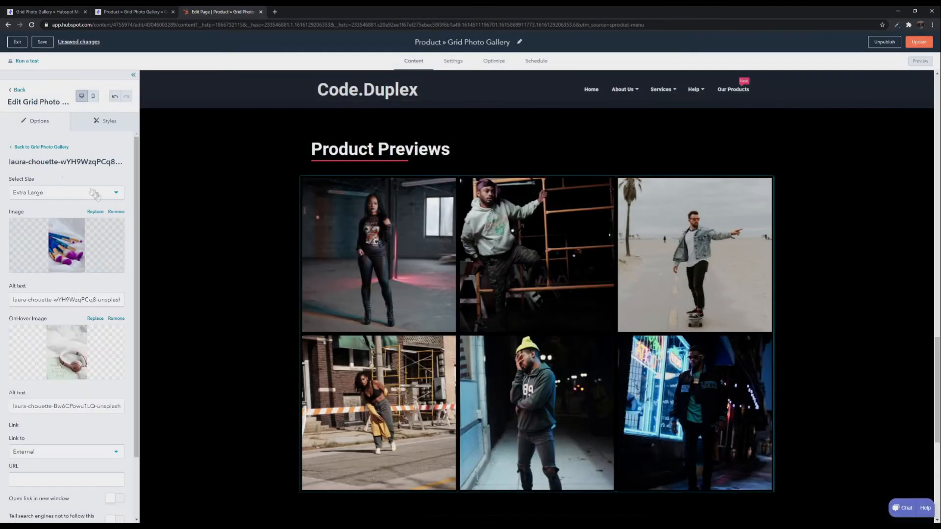
{"action": "left_click", "coordinate": [41, 147]}
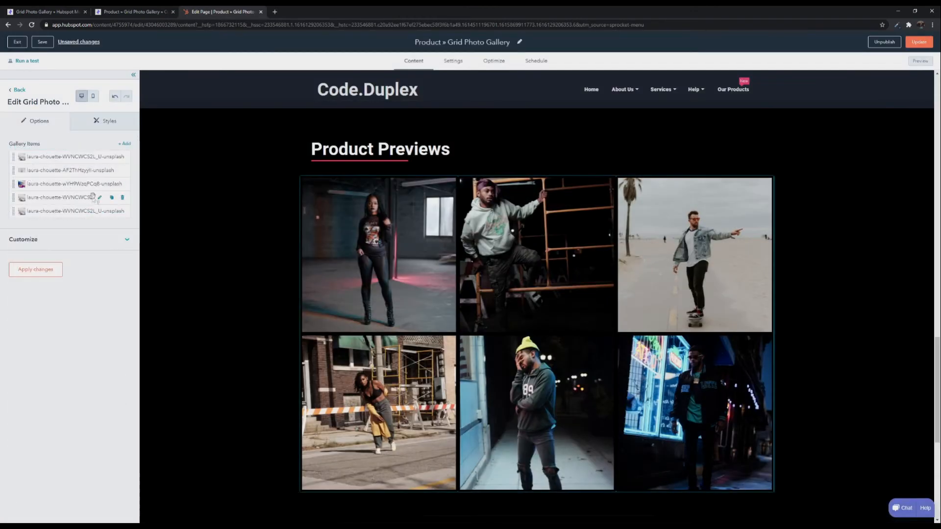
Replace the fourth gallery item's image with the portrait L935cKdFcg4 green perfume bottle photo and its OnHover image with the landscape Hfei3kV4YBk photo.
{"action": "left_click", "coordinate": [100, 200]}
{"action": "left_click", "coordinate": [66, 245]}
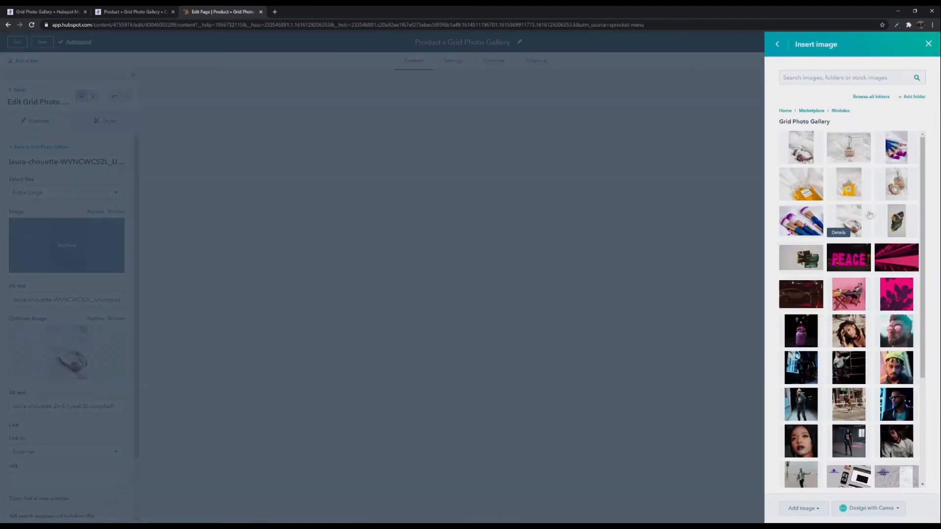
{"action": "left_click", "coordinate": [898, 223]}
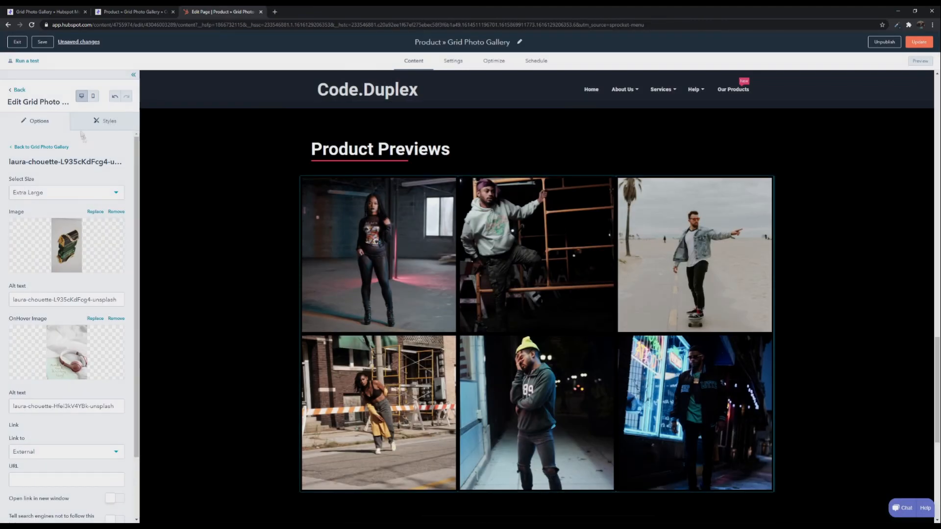
{"action": "left_click", "coordinate": [41, 147]}
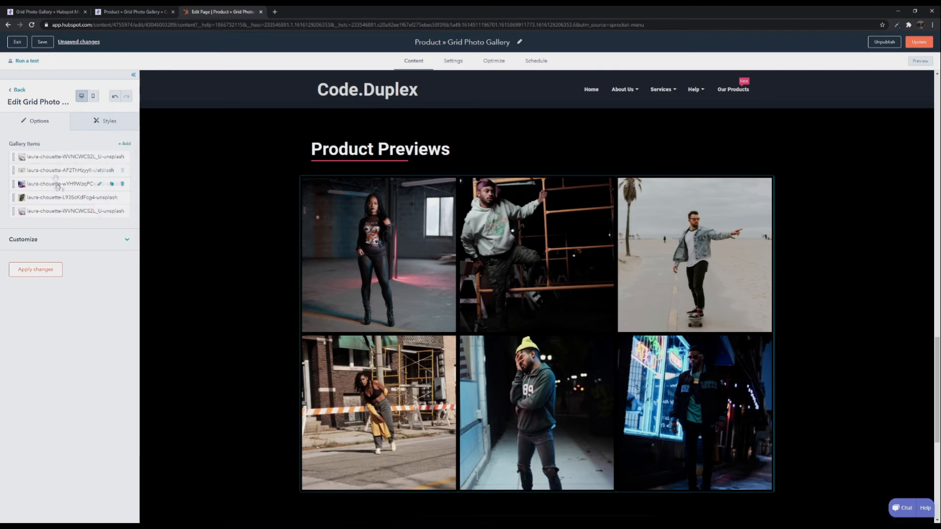
Replace the fifth gallery item's image with the 8XqXVybM2x8 yellow perfume photo and its OnHover image with the tb767bhvwk8 photo, and apply the changes.
{"action": "left_click", "coordinate": [100, 211]}
{"action": "left_click", "coordinate": [67, 245]}
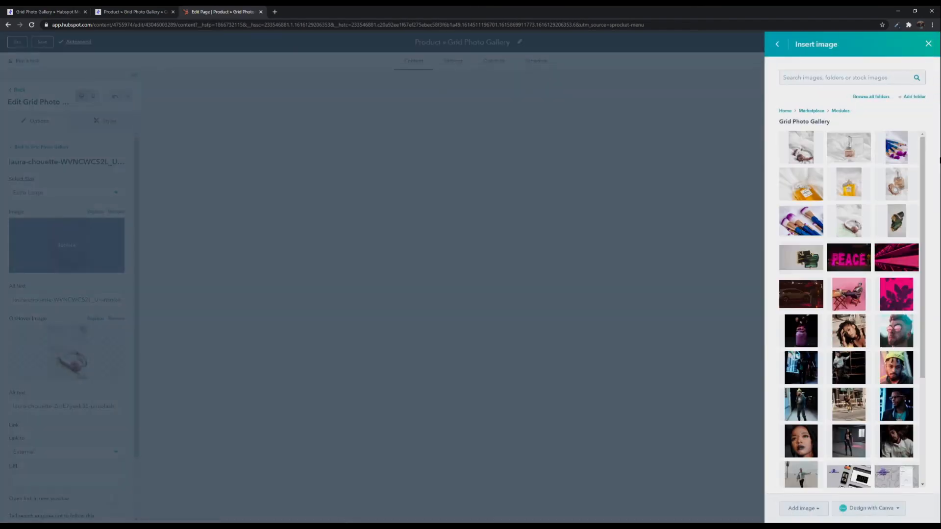
{"action": "left_click", "coordinate": [842, 191]}
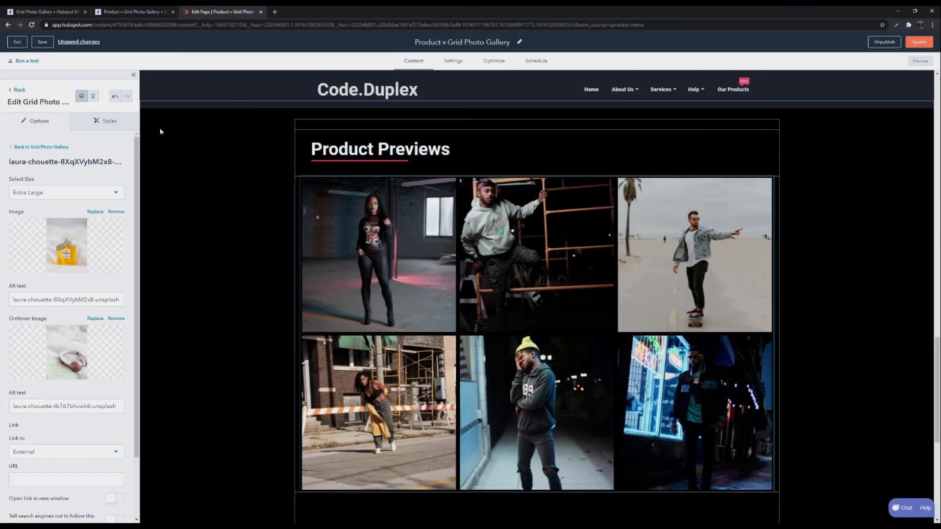
{"action": "left_click", "coordinate": [26, 148]}
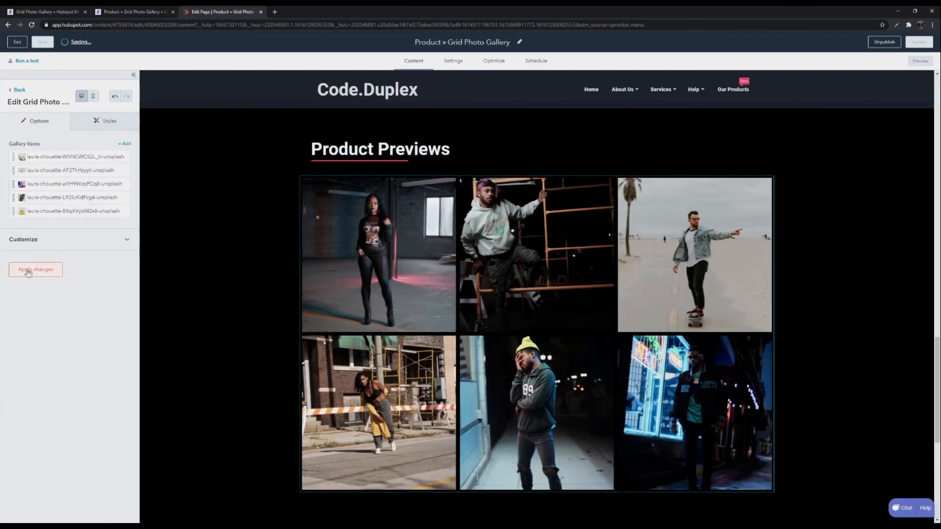
{"action": "left_click", "coordinate": [18, 90]}
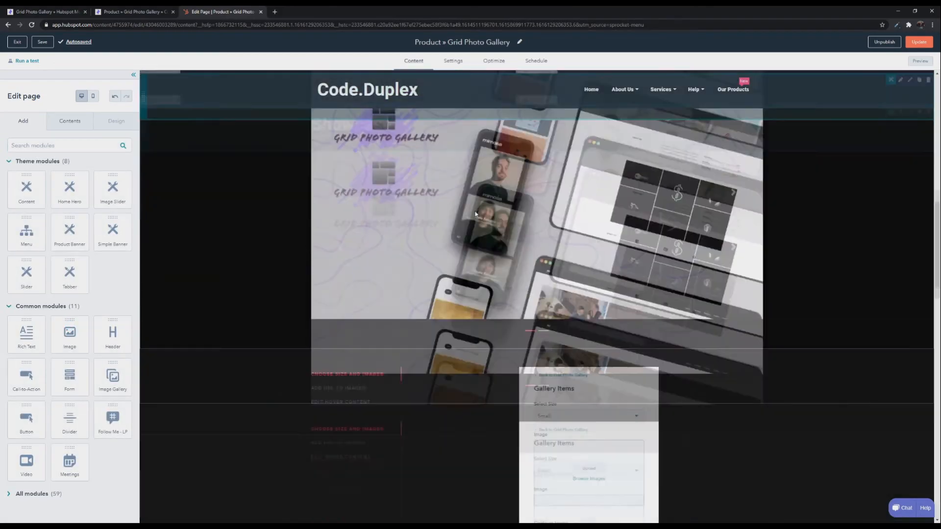
Reopen the product gallery for editing and set the third item, the makeup brushes photo, to size Medium.
{"action": "scroll", "coordinate": [500, 216], "scroll_direction": "down", "scroll_amount": 3}
{"action": "scroll", "coordinate": [394, 252], "scroll_direction": "up", "scroll_amount": 2}
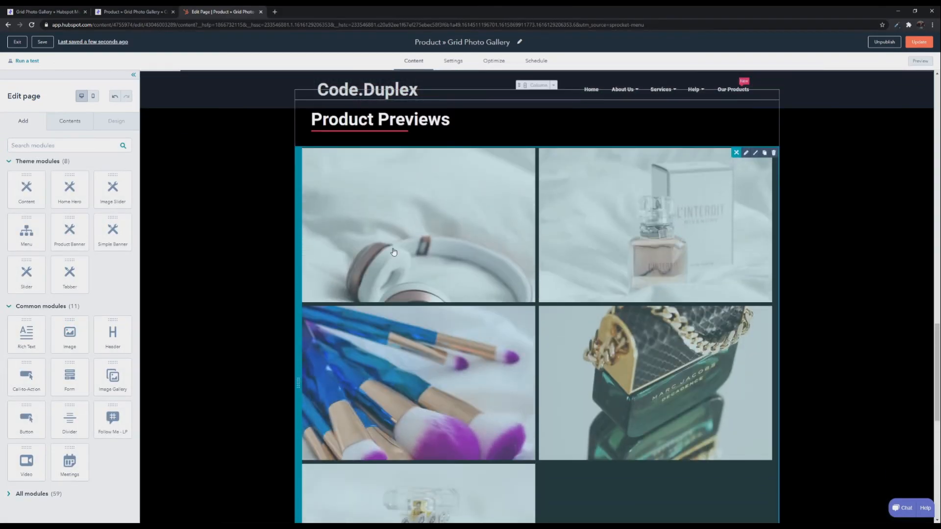
{"action": "scroll", "coordinate": [393, 252], "scroll_direction": "down", "scroll_amount": 2}
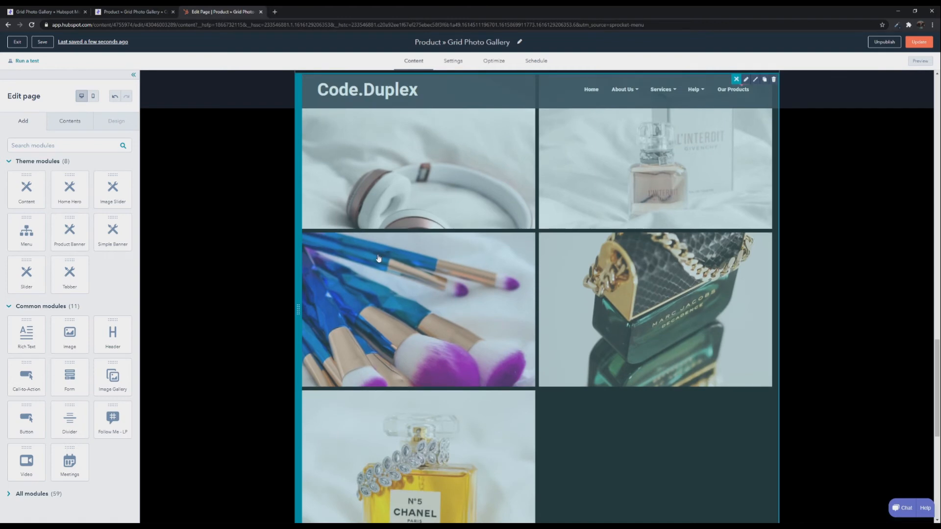
{"action": "left_click", "coordinate": [505, 271]}
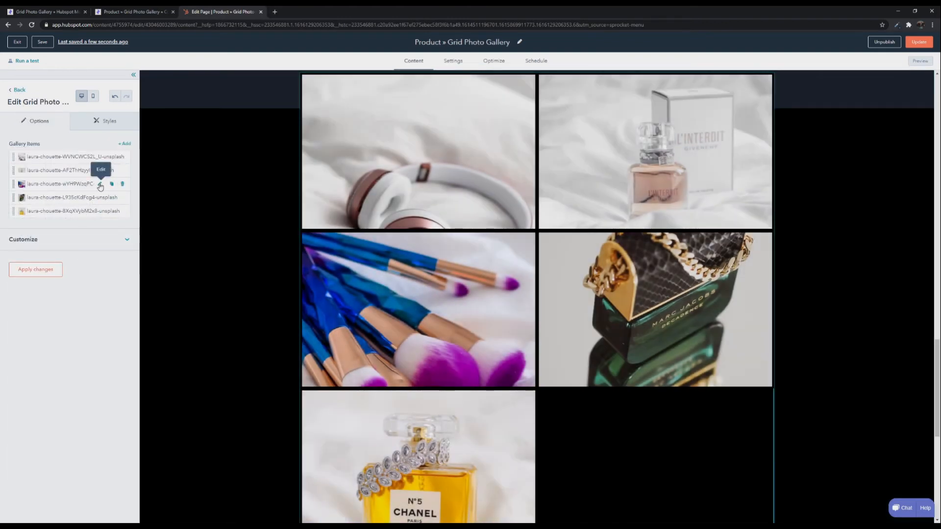
{"action": "left_click", "coordinate": [100, 186]}
{"action": "left_click", "coordinate": [56, 192]}
{"action": "left_click", "coordinate": [32, 223]}
{"action": "left_click", "coordinate": [40, 148]}
Set the size of the fourth and fifth gallery items to Medium and apply the changes.
{"action": "left_click", "coordinate": [100, 197]}
{"action": "left_click", "coordinate": [41, 193]}
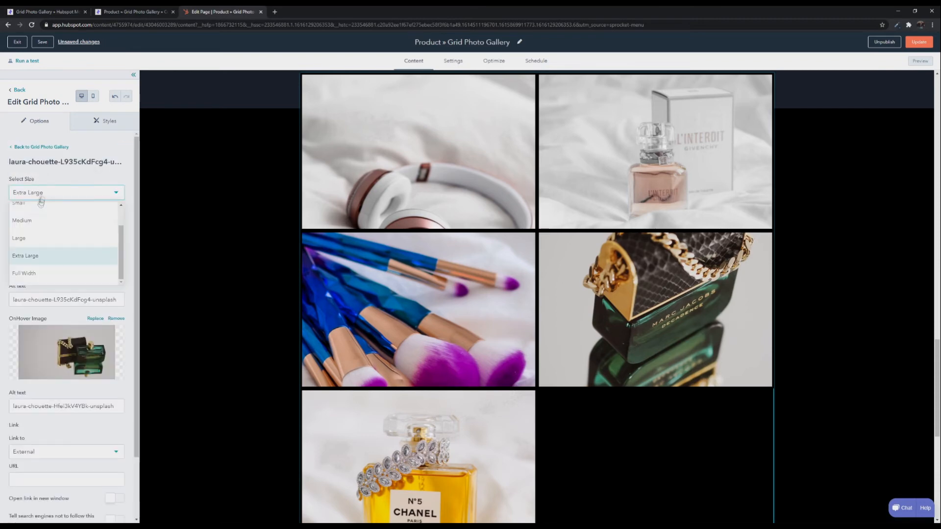
{"action": "left_click", "coordinate": [28, 224]}
{"action": "left_click", "coordinate": [40, 148]}
{"action": "left_click", "coordinate": [99, 214]}
{"action": "left_click", "coordinate": [34, 194]}
{"action": "left_click", "coordinate": [32, 224]}
{"action": "left_click", "coordinate": [41, 147]}
{"action": "left_click", "coordinate": [210, 279]}
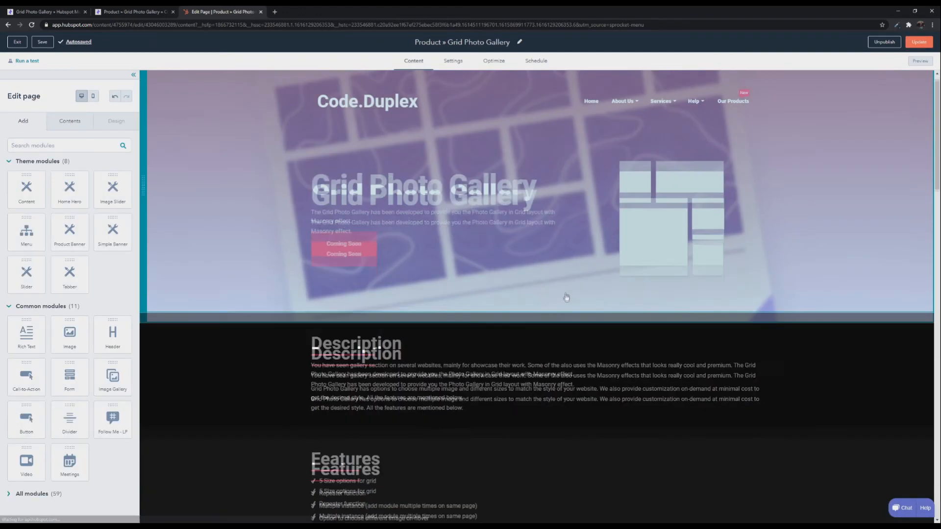
Examine the product gallery's Customize options for border color, border thickness and OnHover blur strength, and apply the gallery changes.
{"action": "scroll", "coordinate": [242, 269], "scroll_direction": "down", "scroll_amount": 8}
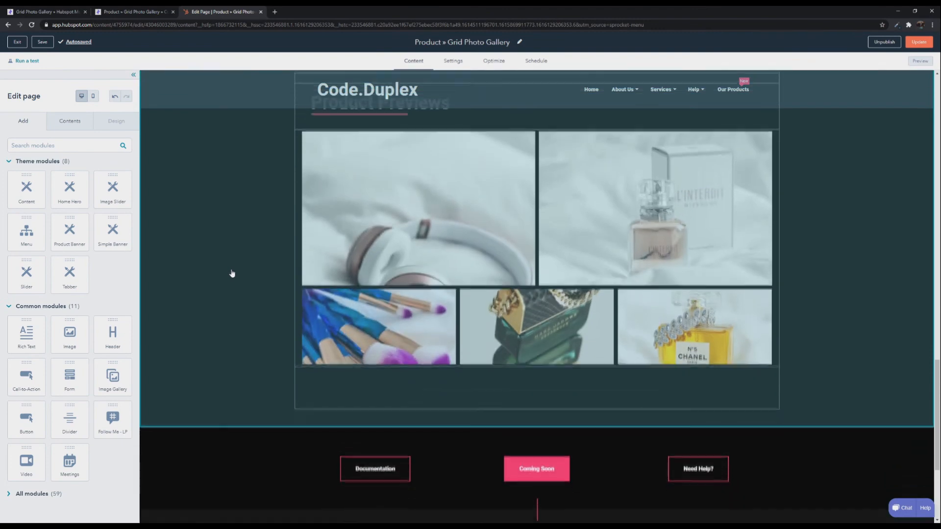
{"action": "left_click", "coordinate": [343, 274]}
{"action": "left_click", "coordinate": [64, 240]}
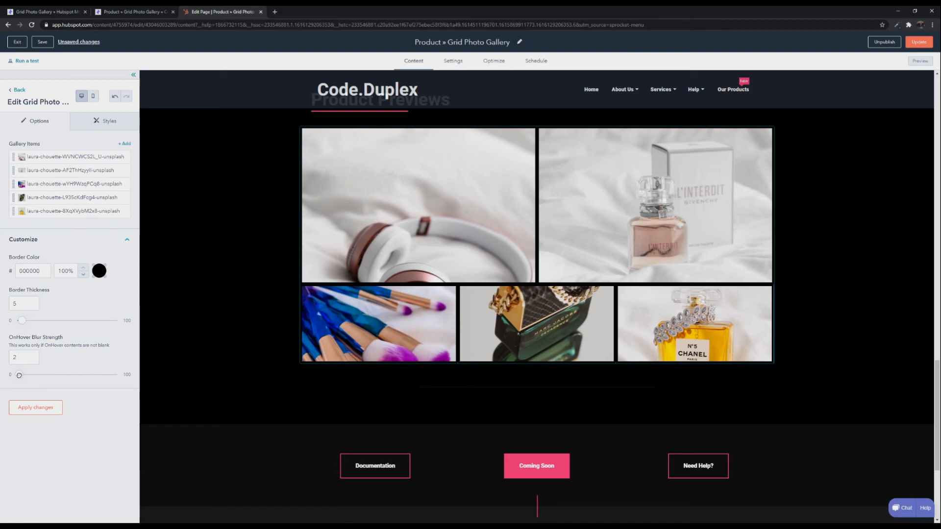
{"action": "left_click", "coordinate": [69, 239]}
{"action": "left_click", "coordinate": [37, 270]}
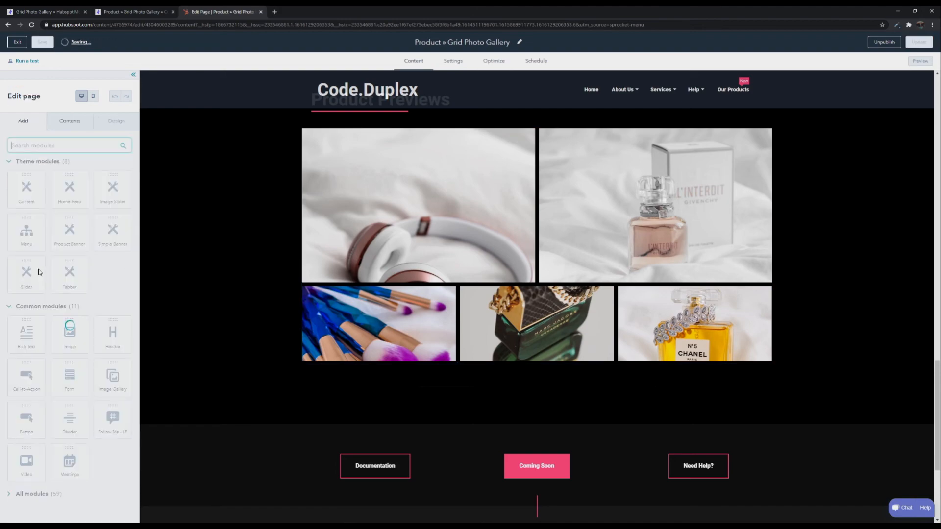